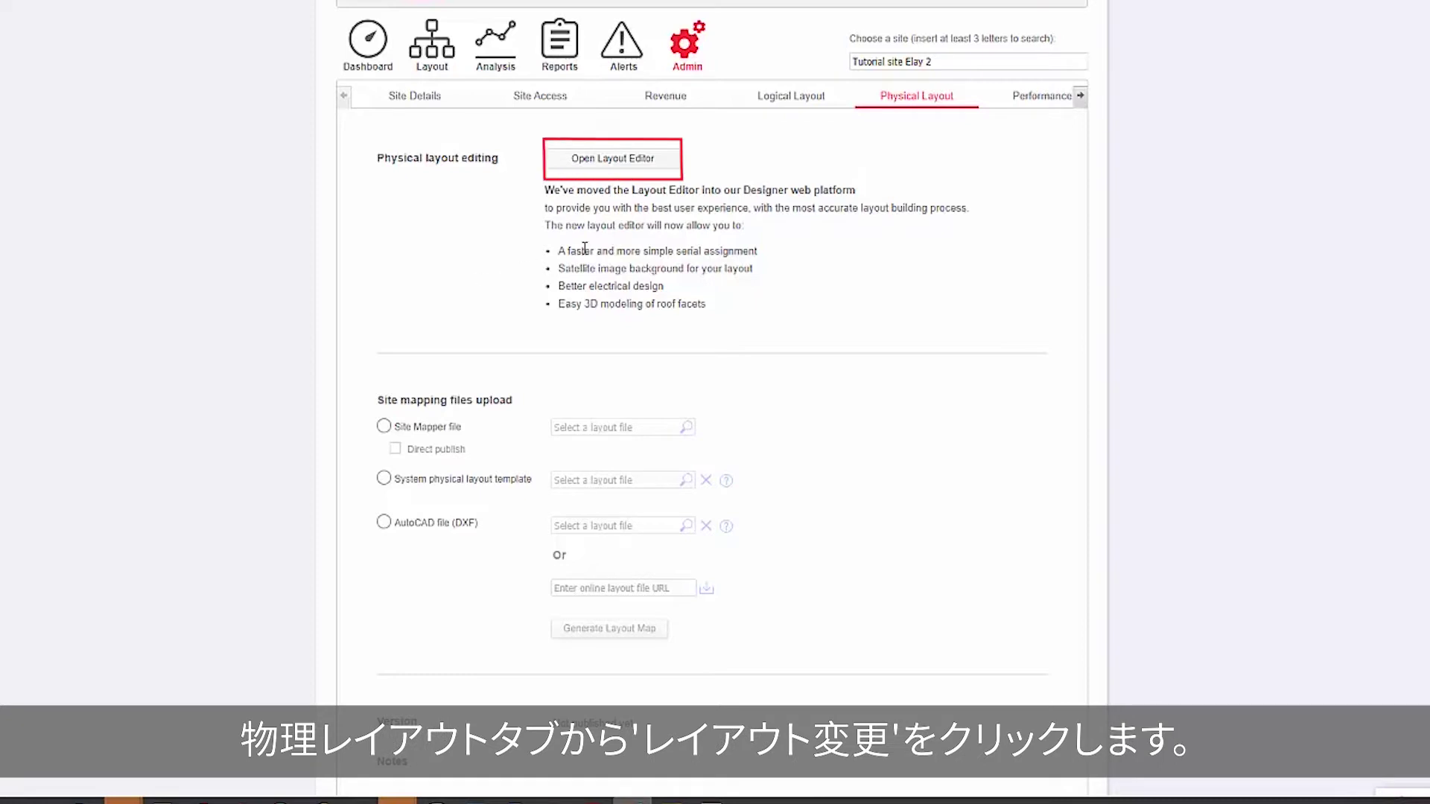
# Step: Open the site's physical layout in the new SolarEdge Designer Layout Editor
pyautogui.click(610, 162)
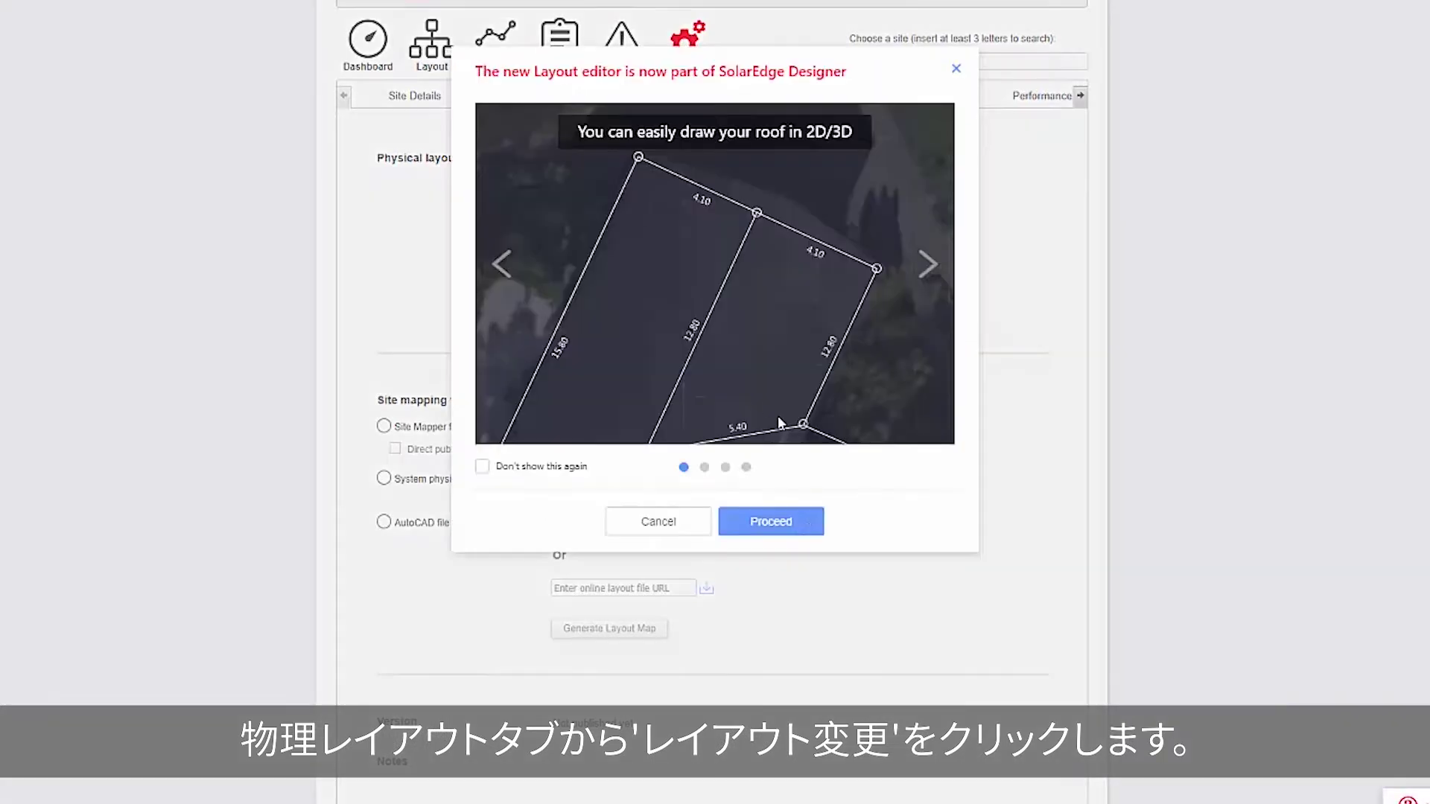
pyautogui.click(803, 525)
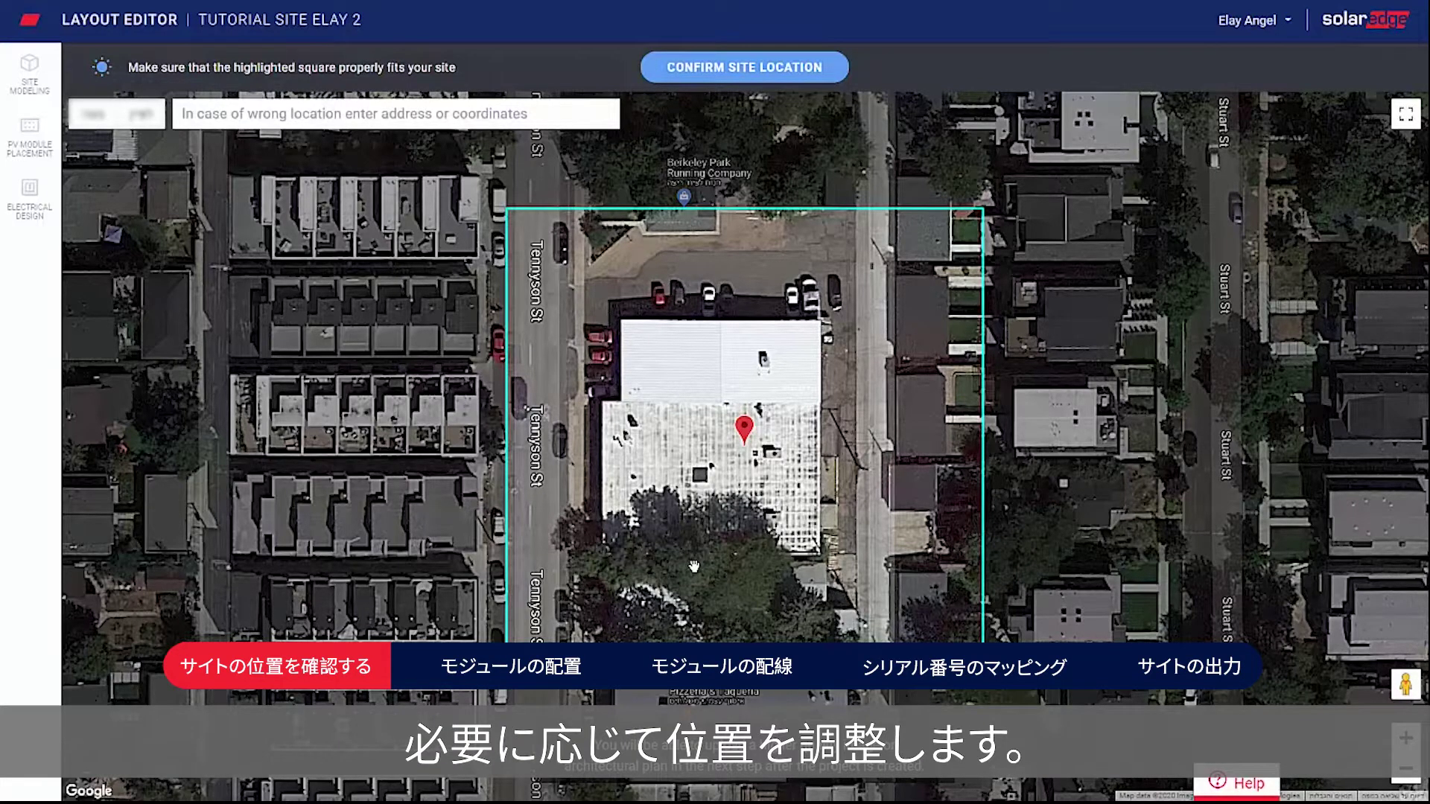
# Step: Place the location pin on the upper roof, zoom in, and confirm the site location
pyautogui.moveTo(744, 426); pyautogui.dragTo(719, 349)
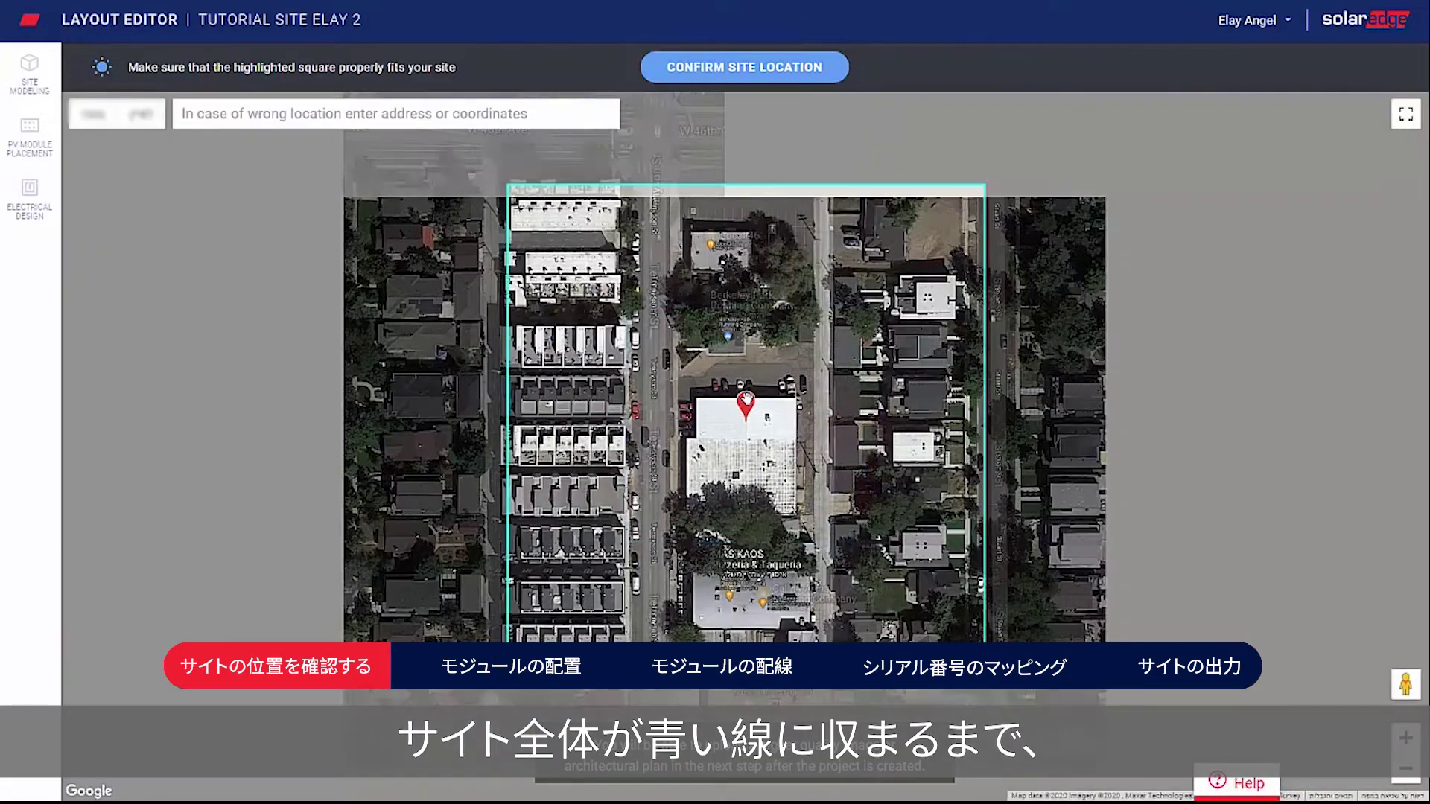
pyautogui.scroll(1, 748, 406)
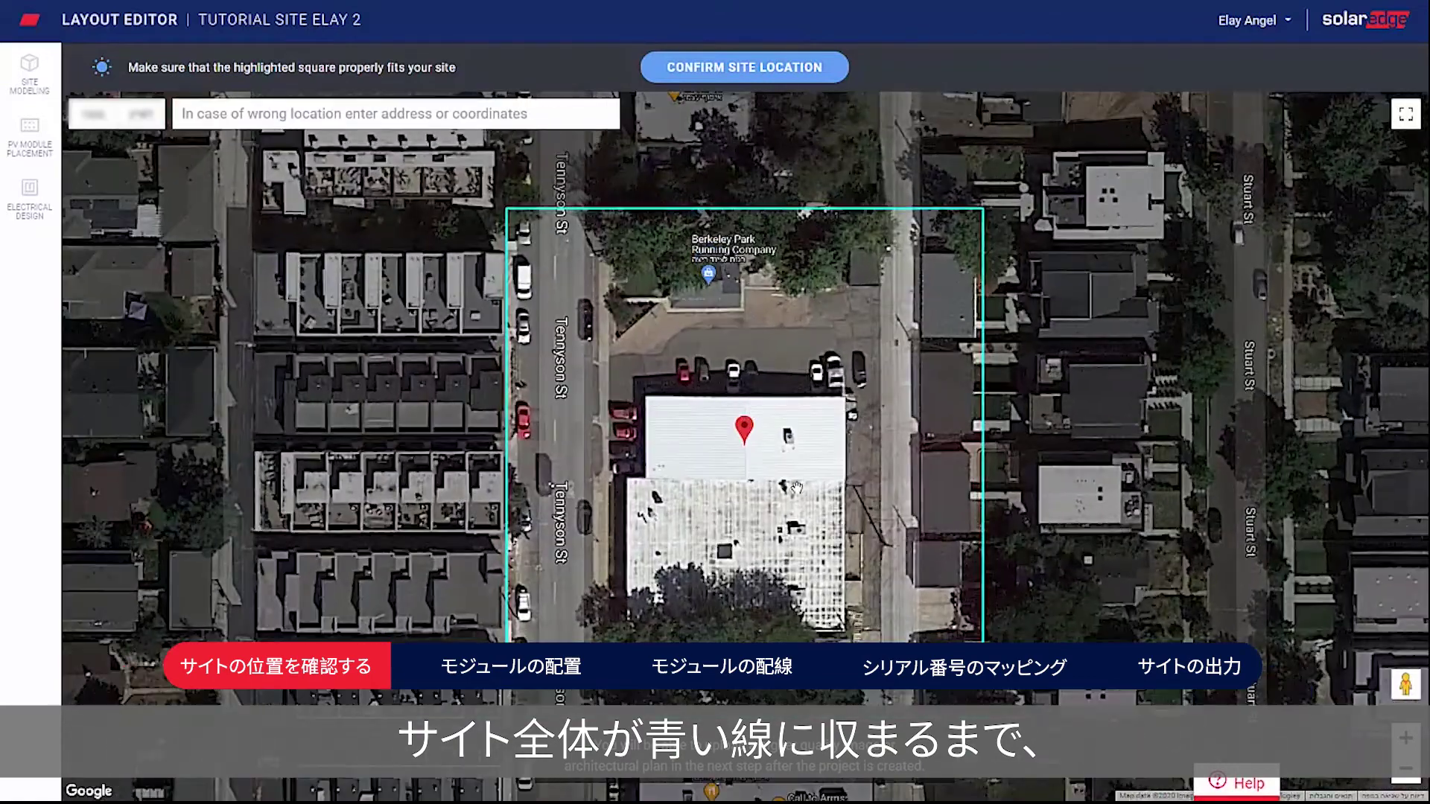
pyautogui.scroll(1, 792, 471)
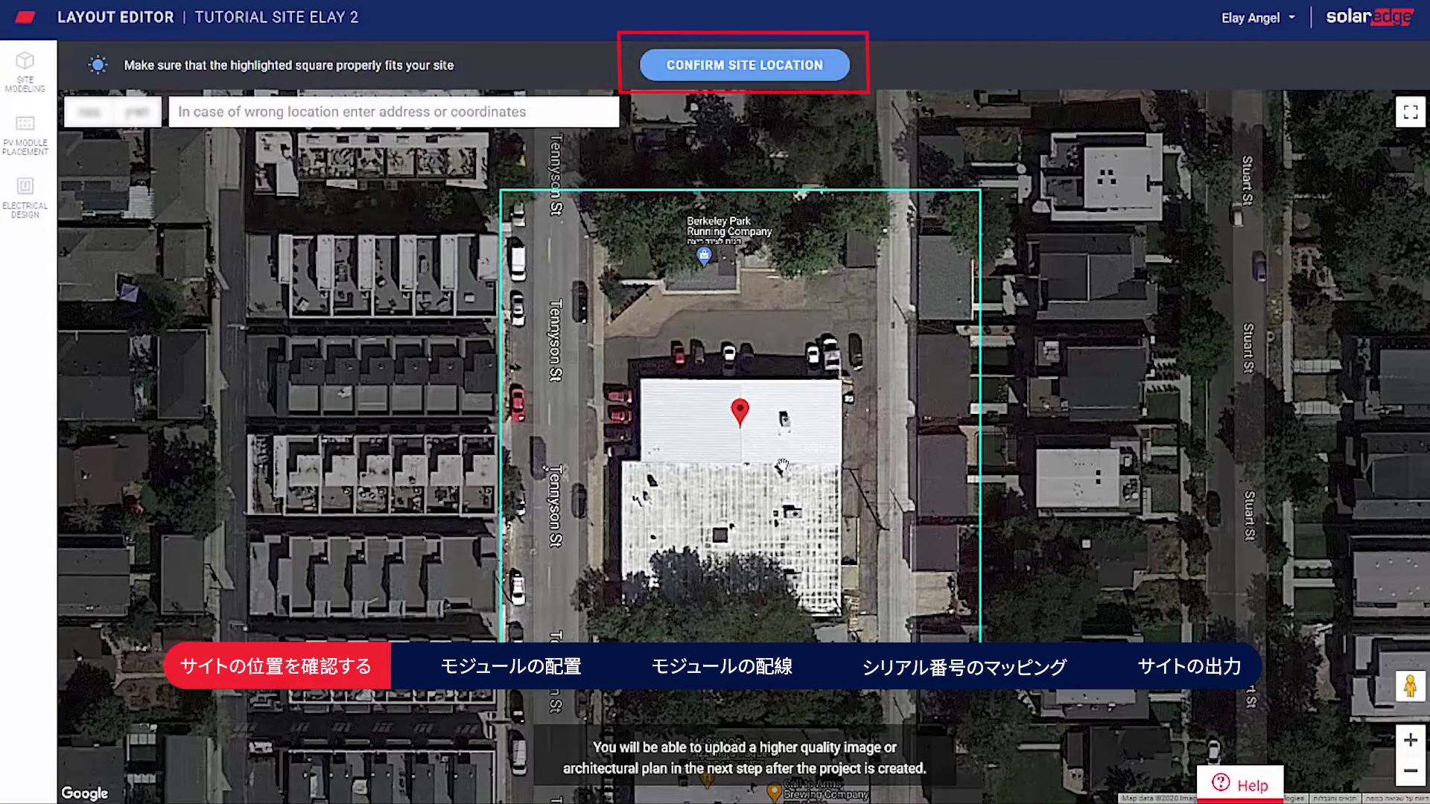
pyautogui.click(767, 65)
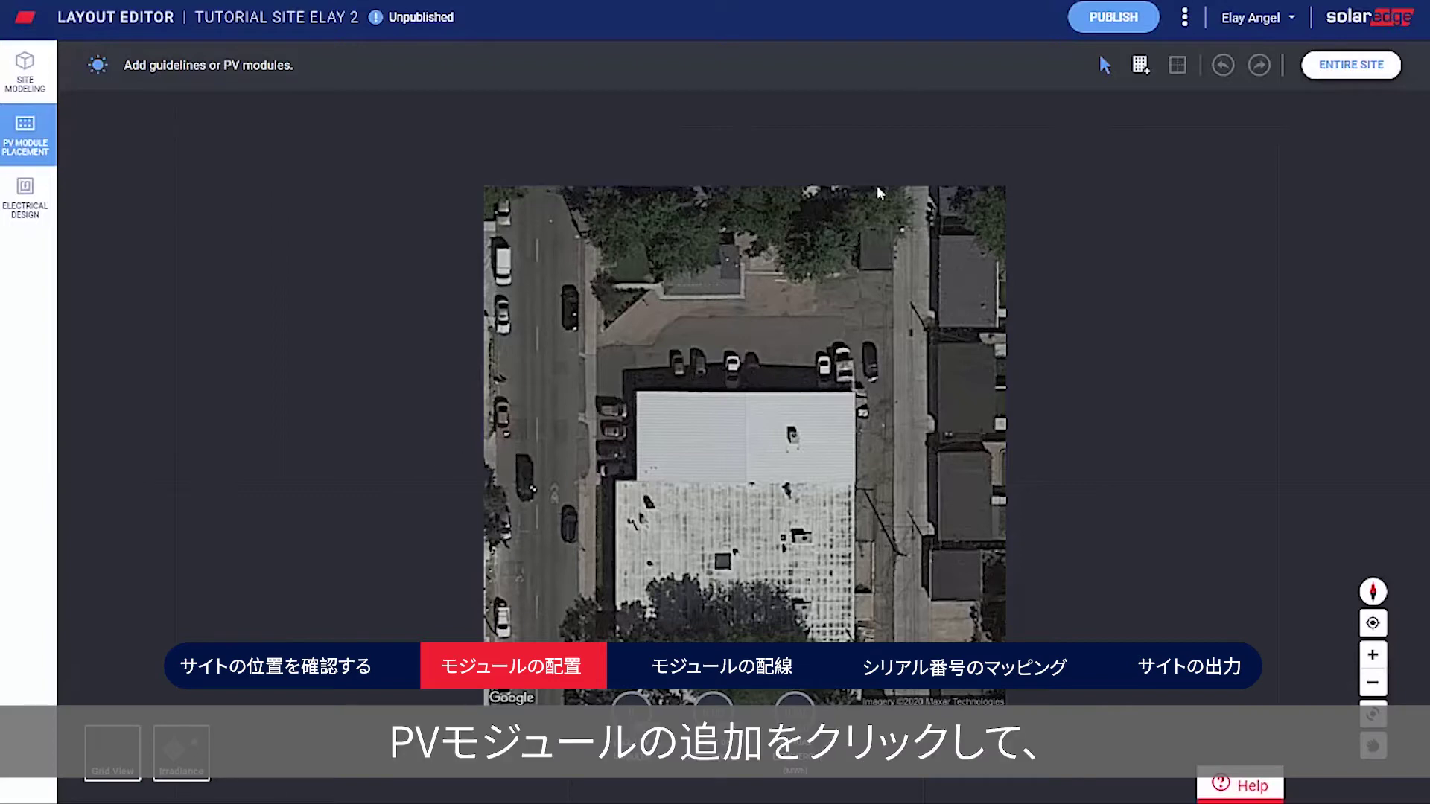
# Step: Place a two-row, 12-module LG325N1K-A5 array across the upper roof
pyautogui.click(1137, 67)
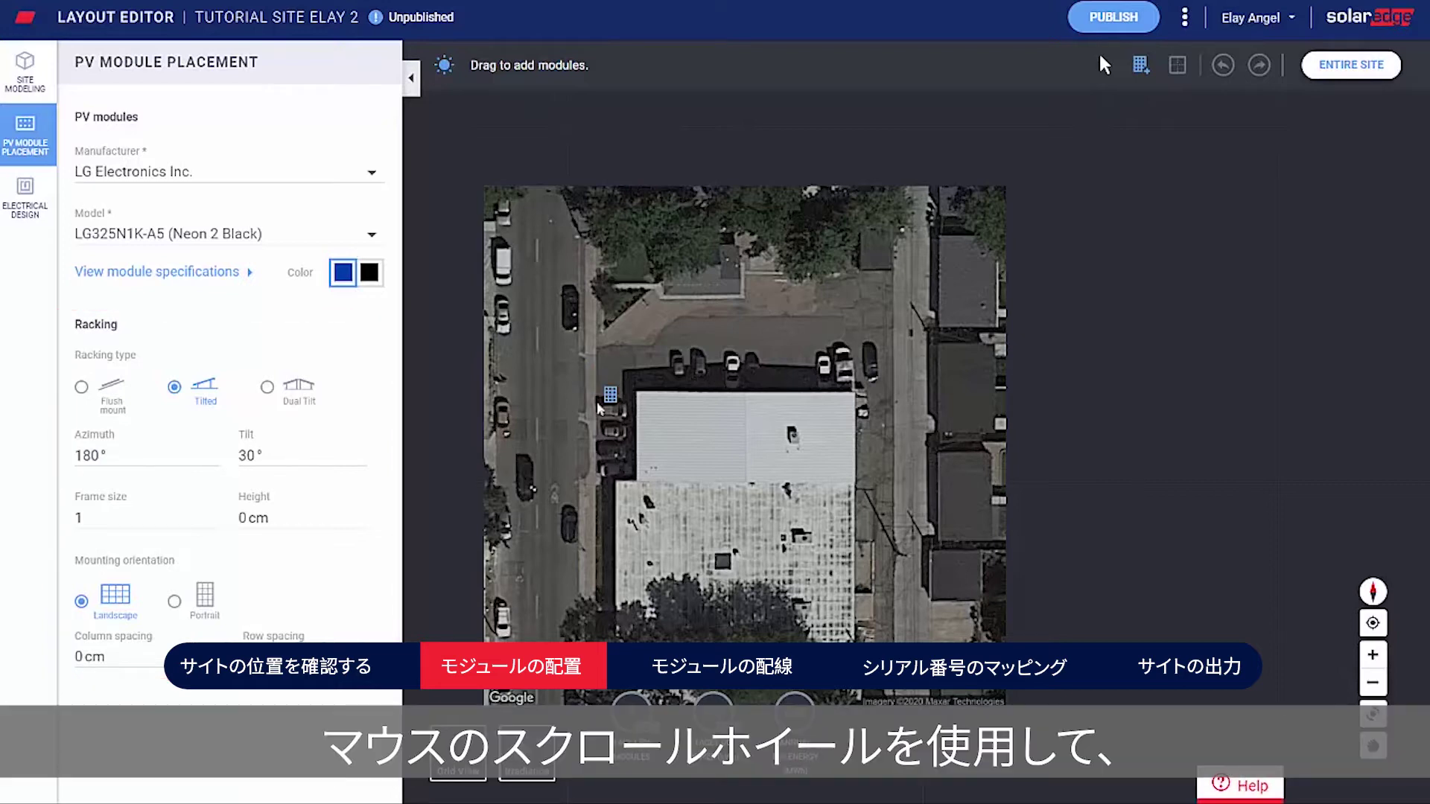
pyautogui.scroll(1, 598, 405)
pyautogui.scroll(1, 544, 359)
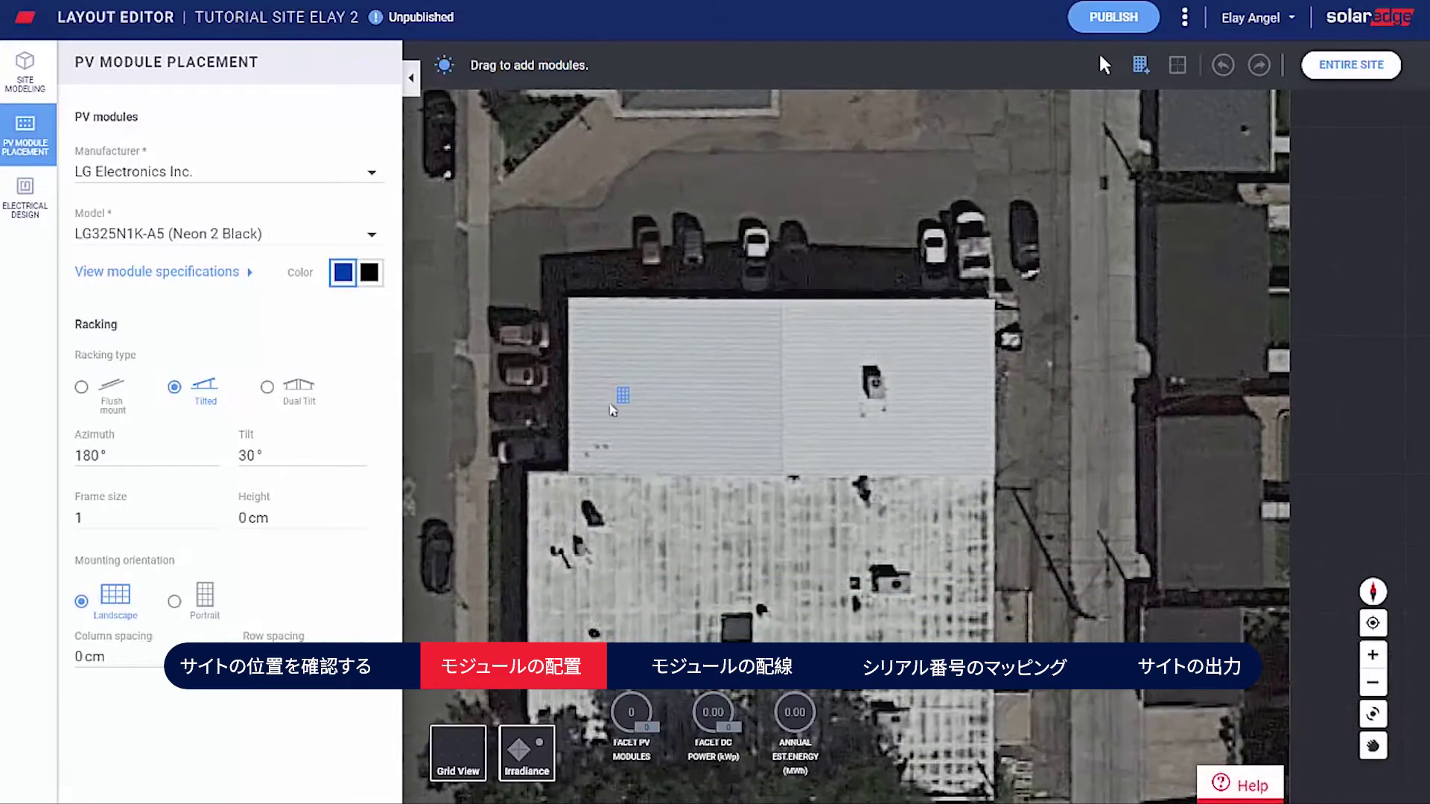
pyautogui.moveTo(611, 411); pyautogui.dragTo(758, 436)
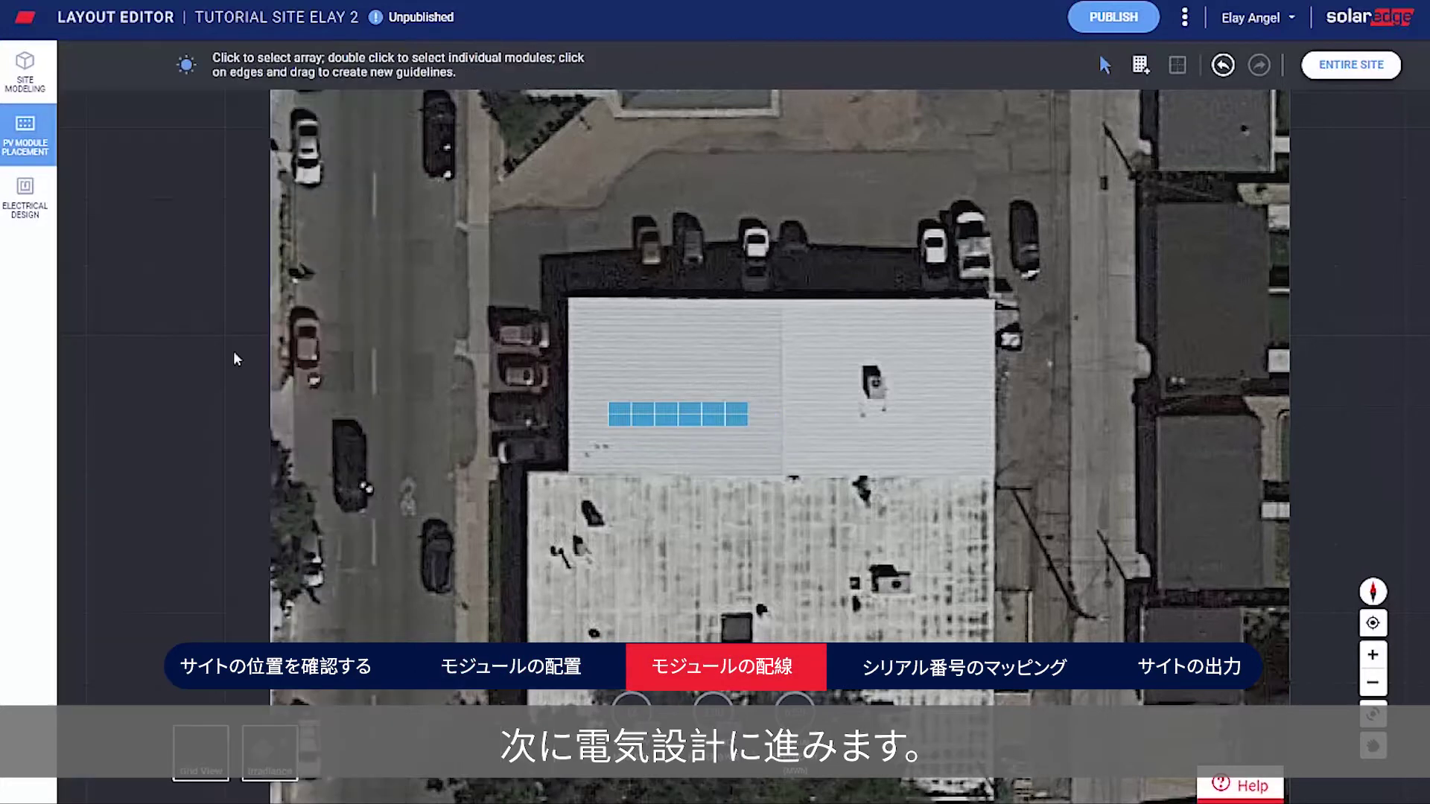
# Step: Wire all 12 modules as one string to inverter 7F223D80-5E, then move the inverter above the array
pyautogui.click(33, 214)
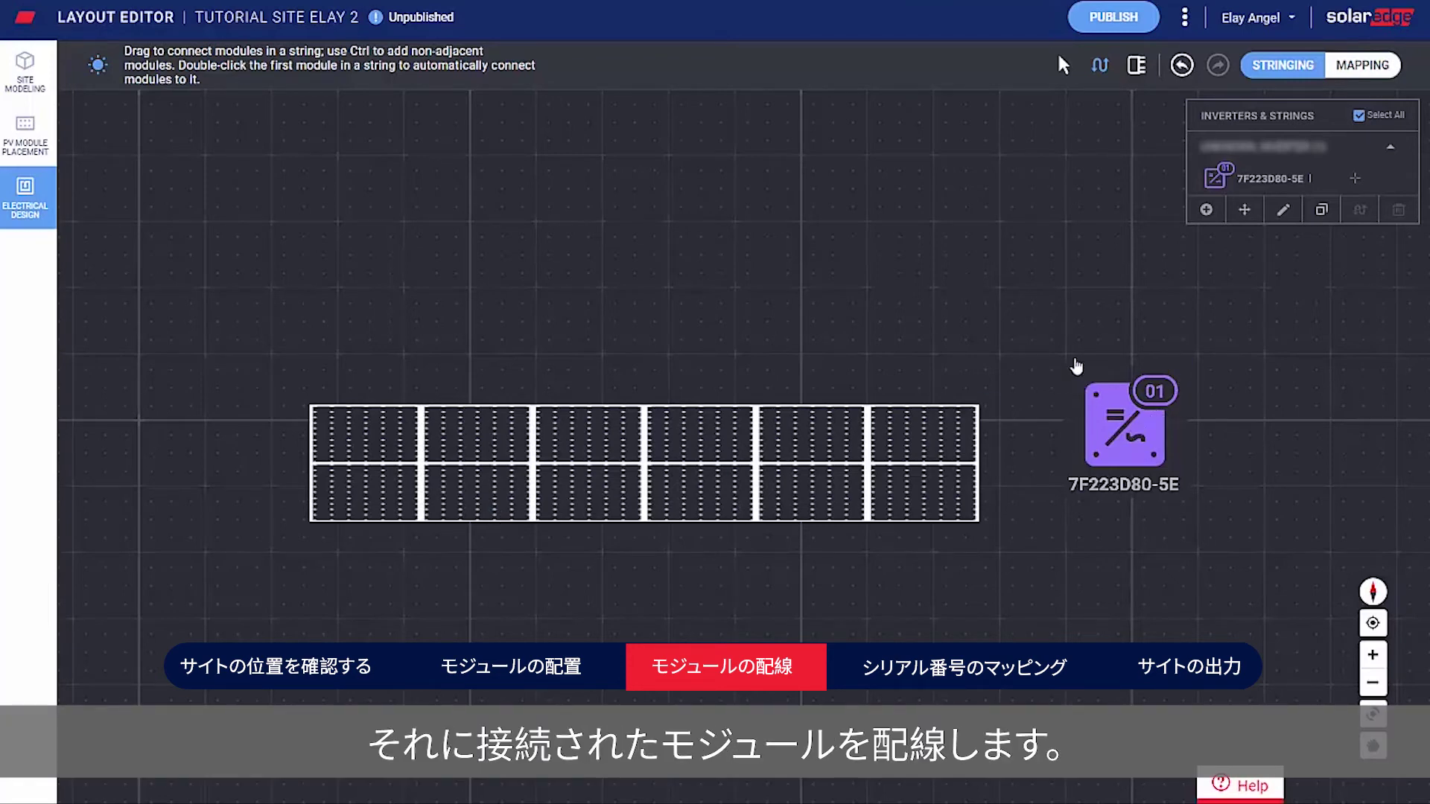
pyautogui.moveTo(474, 439)
pyautogui.mouseDown()
pyautogui.moveTo(855, 437)
pyautogui.moveTo(915, 444)
pyautogui.moveTo(916, 484)
pyautogui.moveTo(369, 484)
pyautogui.mouseUp()
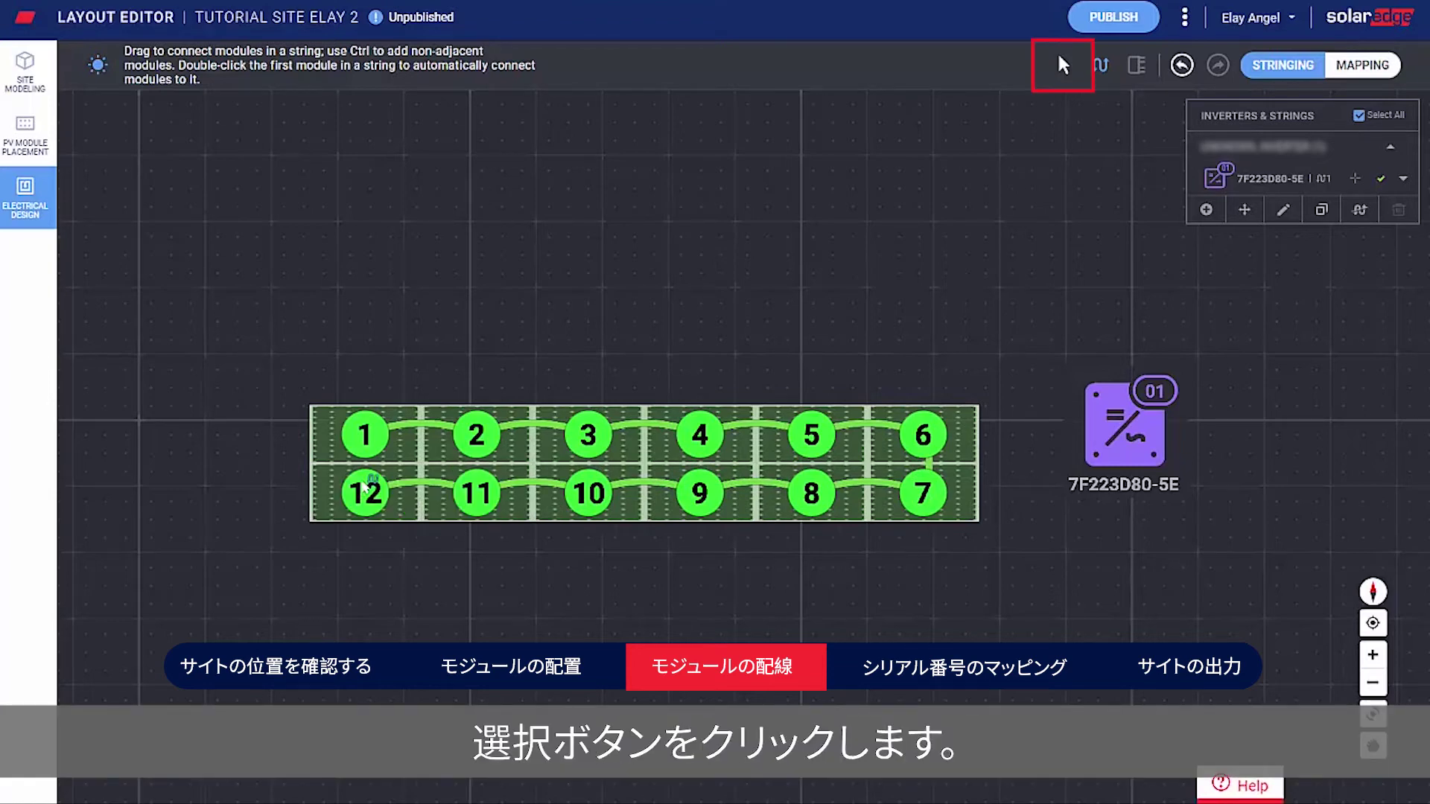
pyautogui.click(1062, 69)
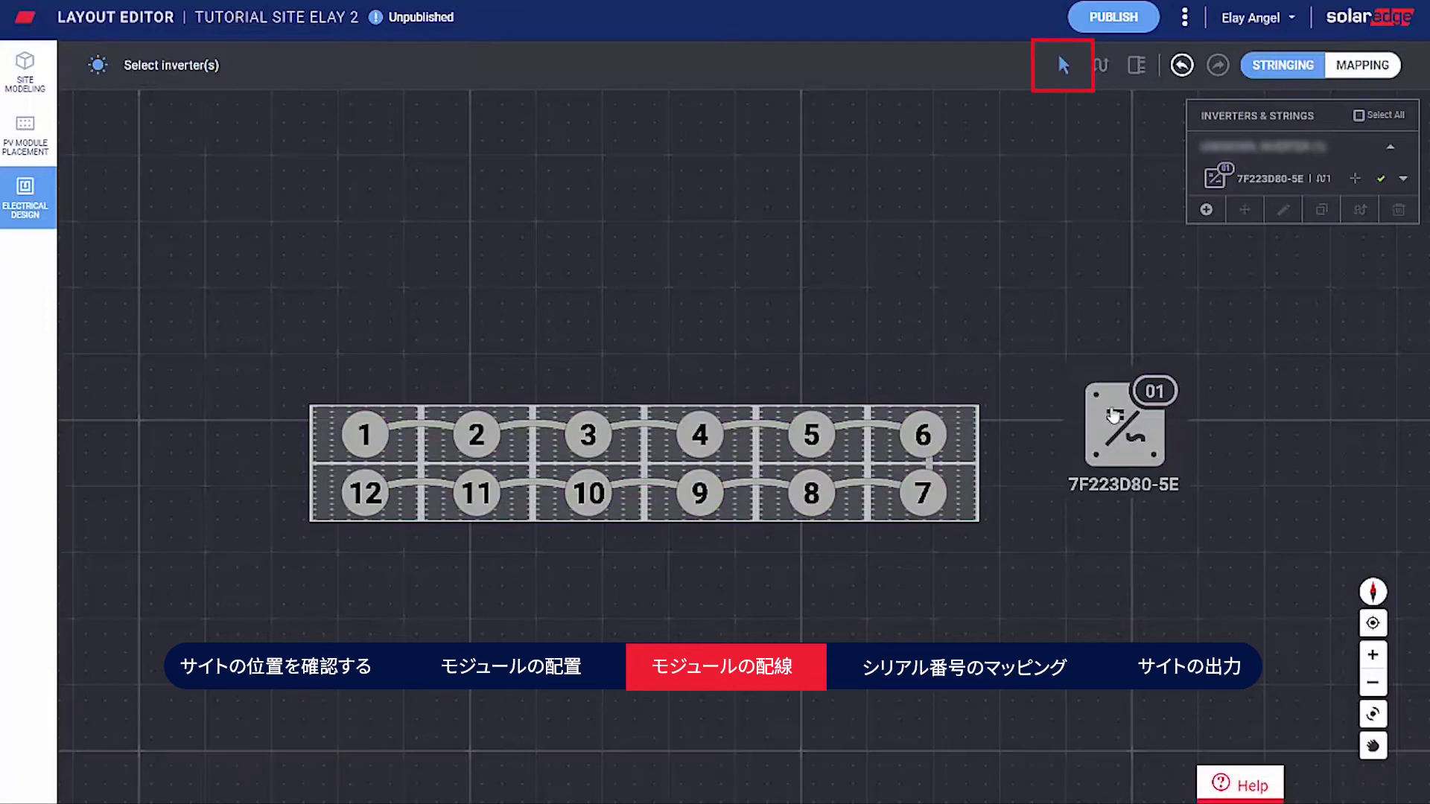
pyautogui.click(1051, 383)
pyautogui.moveTo(794, 302); pyautogui.dragTo(586, 250)
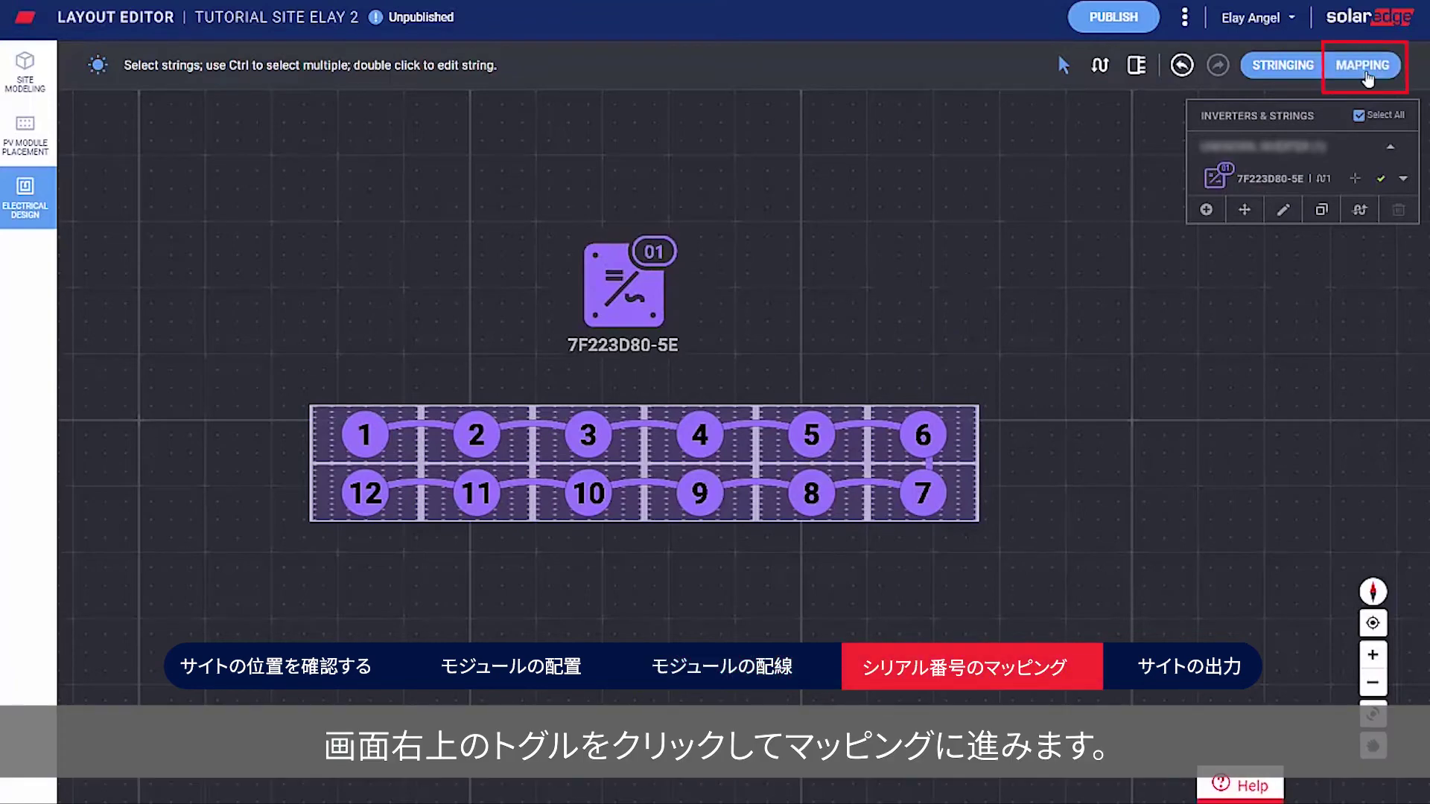
# Step: In mapping mode, assign optimizer serial 1CB329B9-B1 to module 1.1
pyautogui.click(1357, 82)
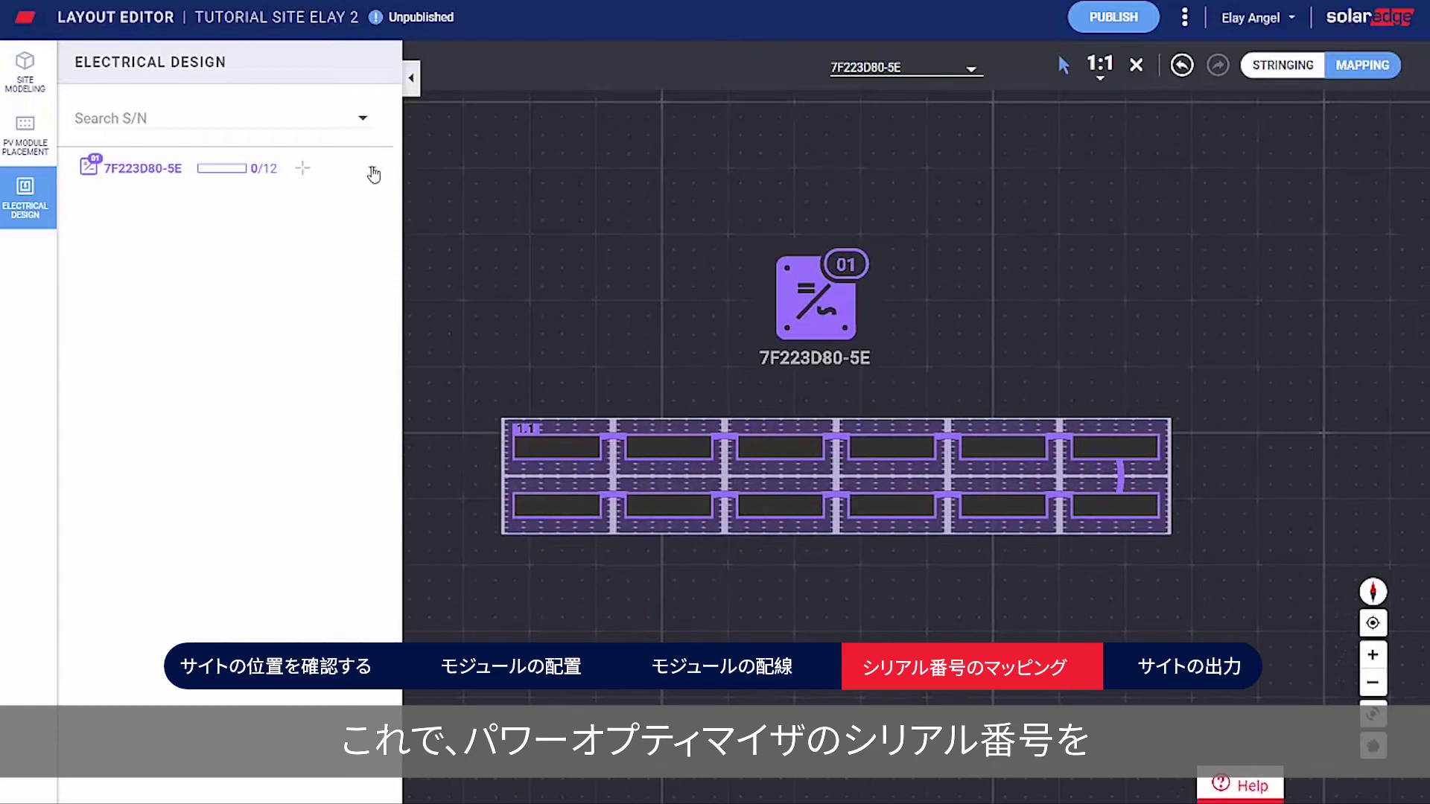
pyautogui.click(371, 169)
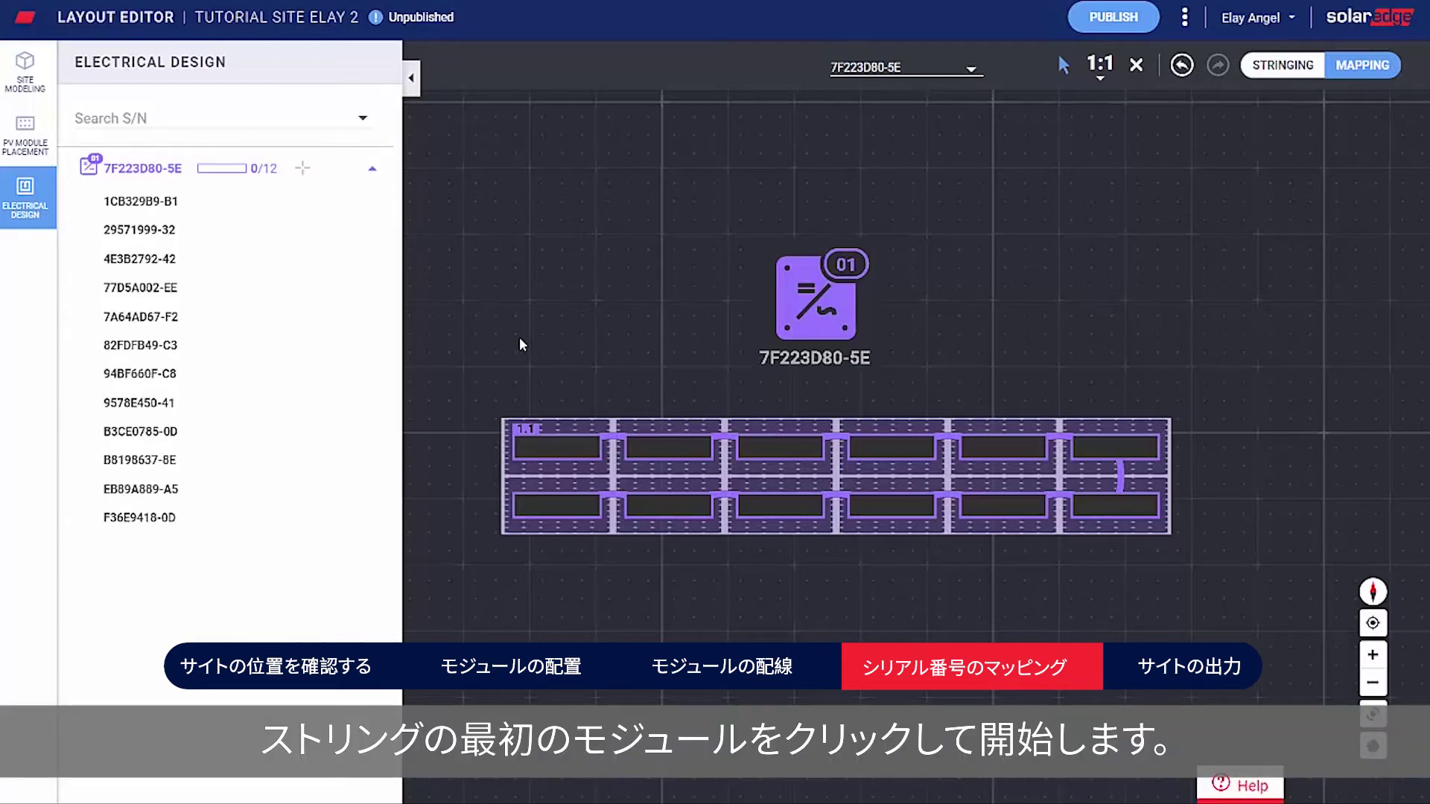
pyautogui.click(570, 452)
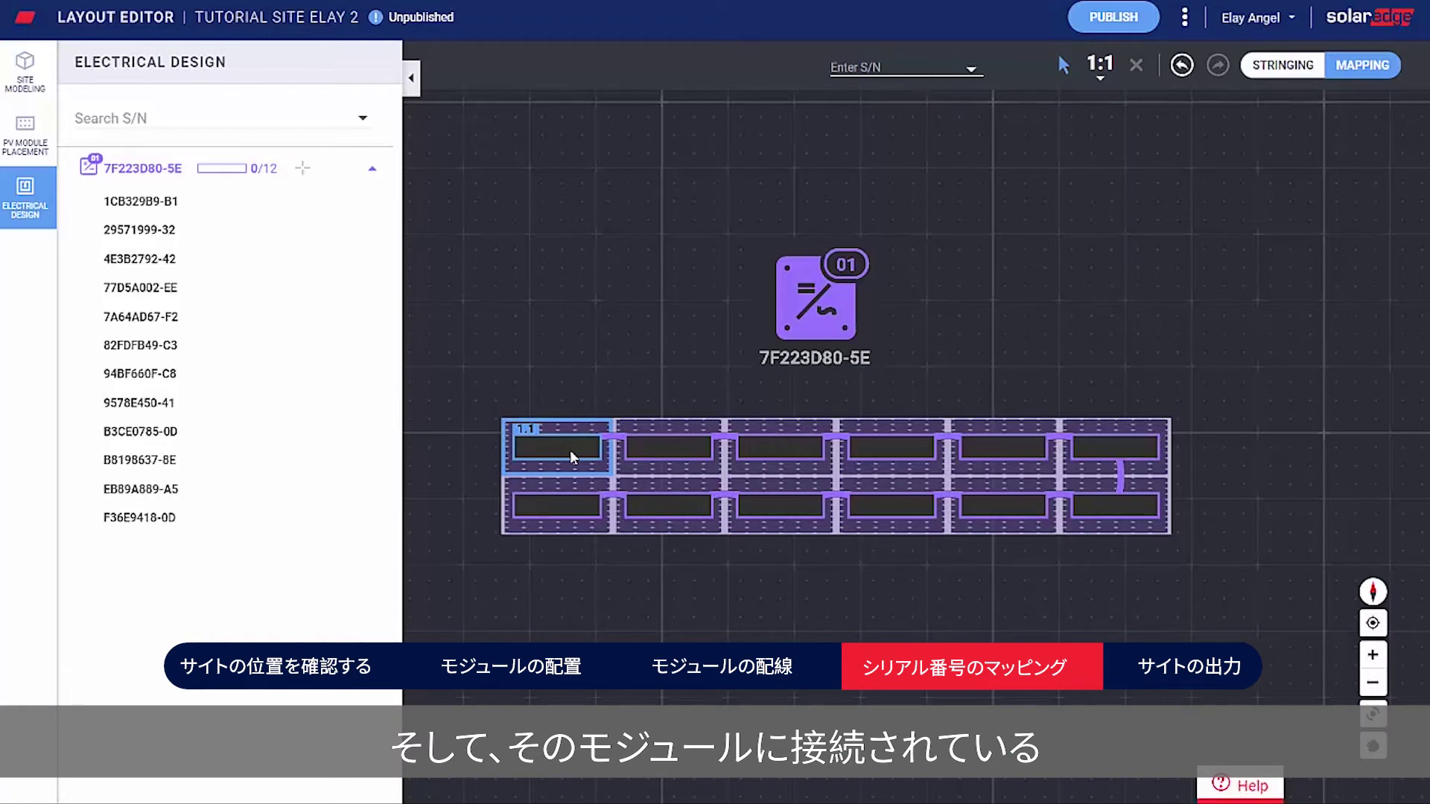
pyautogui.write('B1')
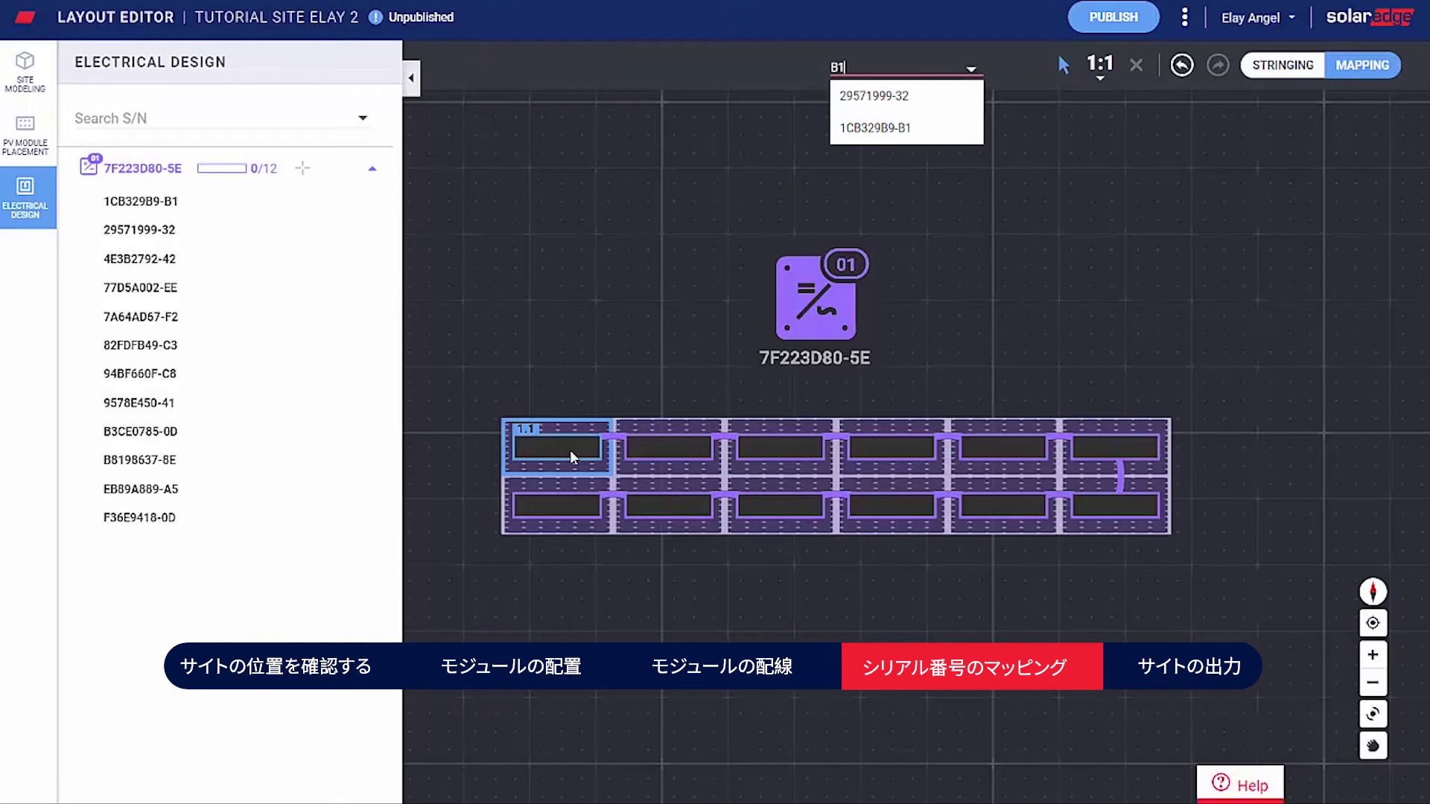
pyautogui.press('Down')
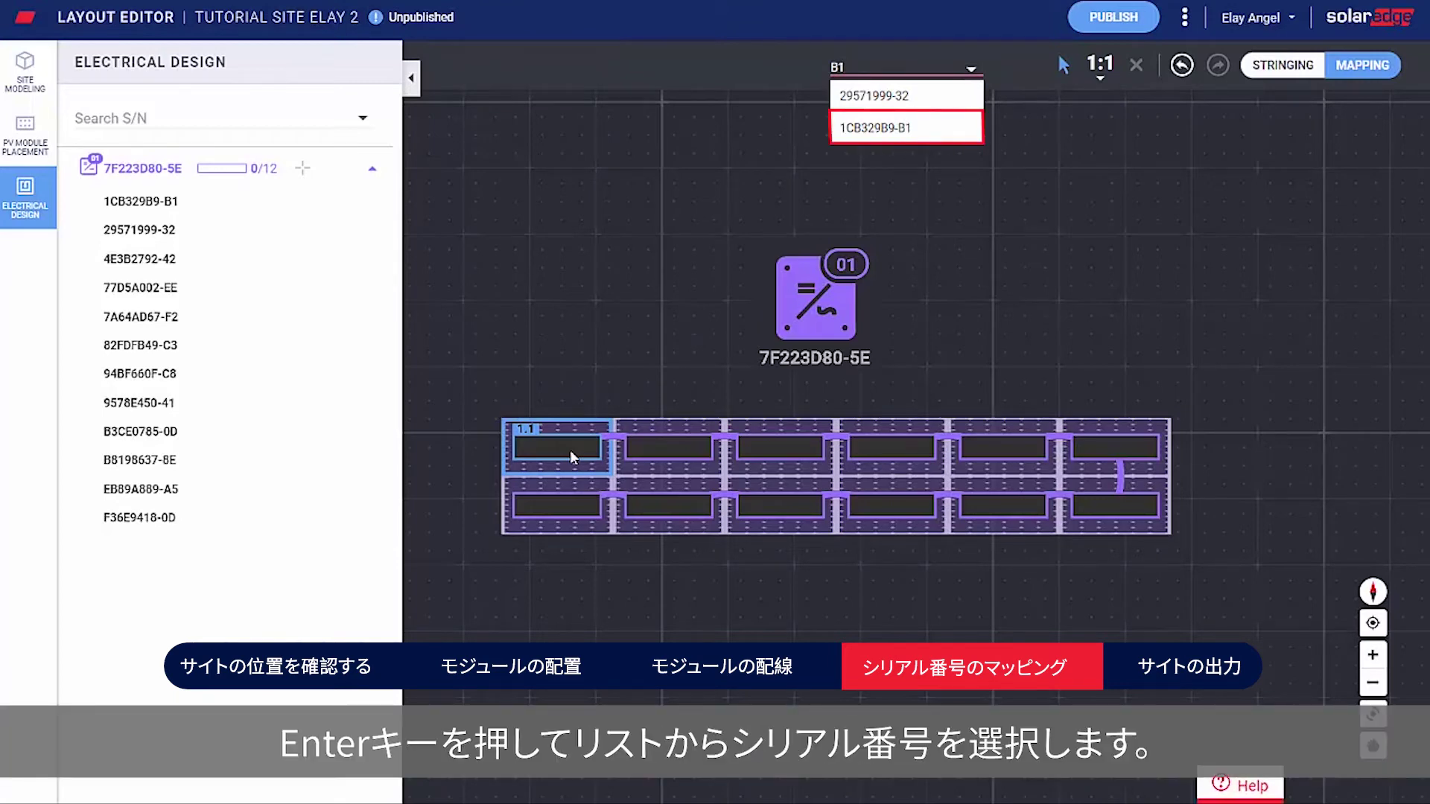
pyautogui.press('Return')
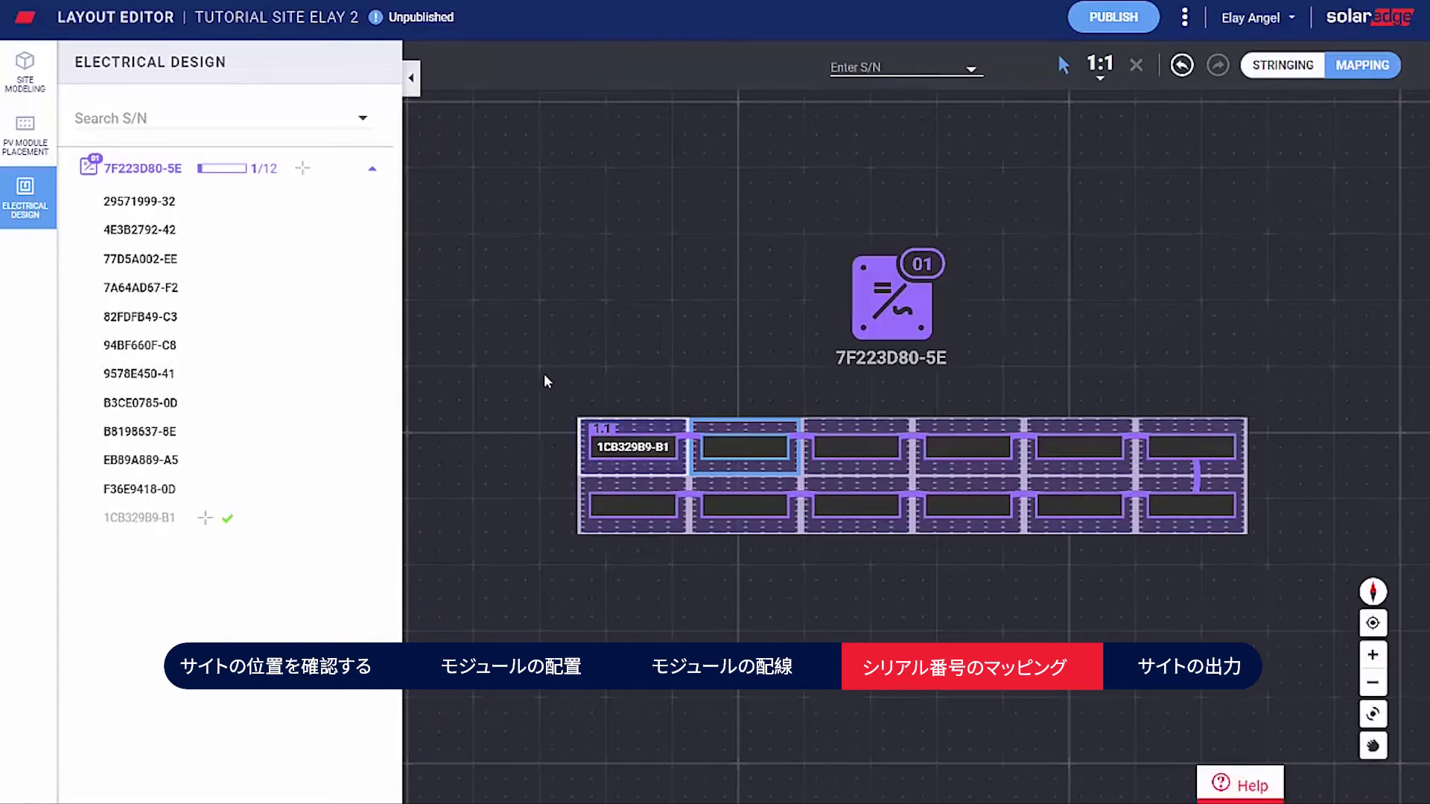
pyautogui.write('32')
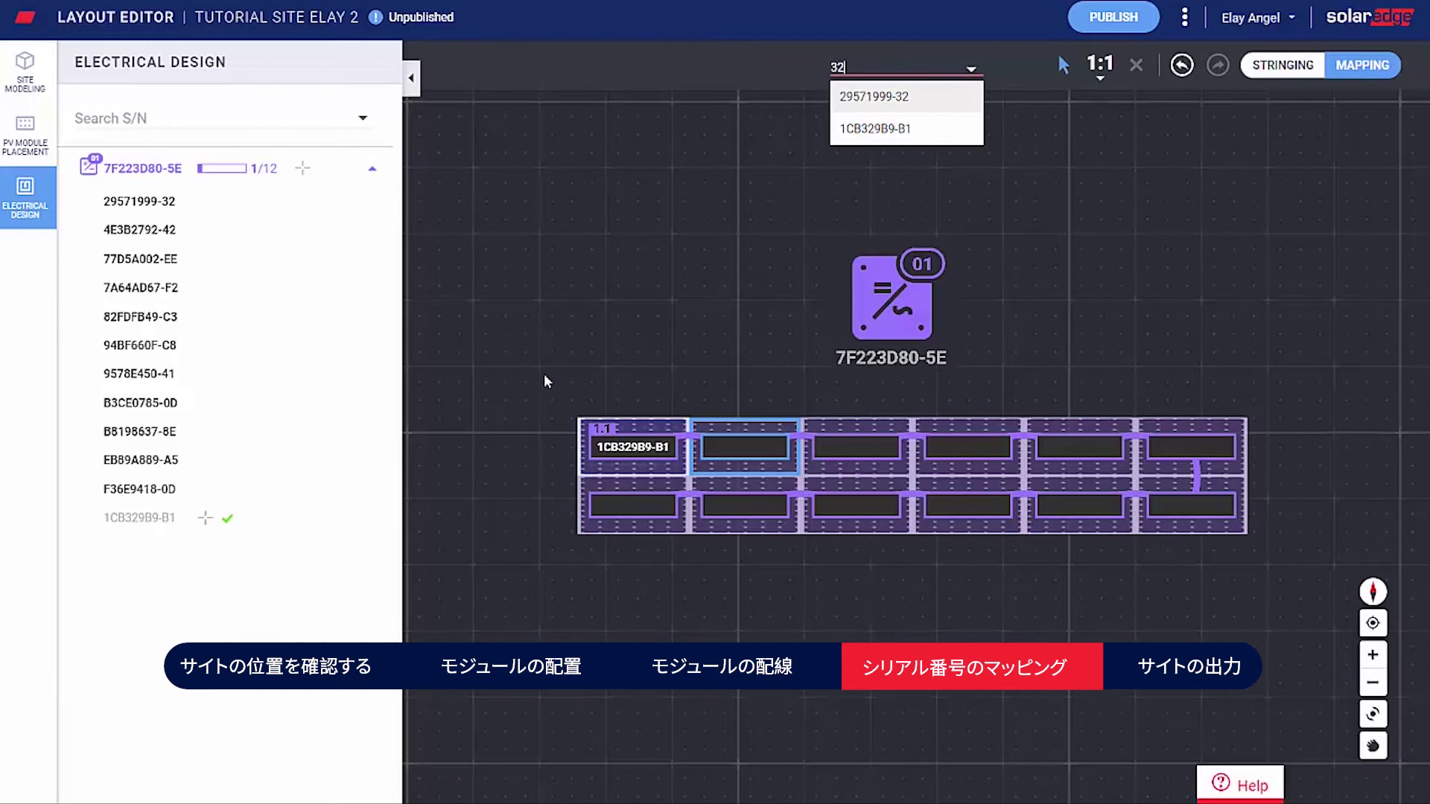
pyautogui.press('Return')
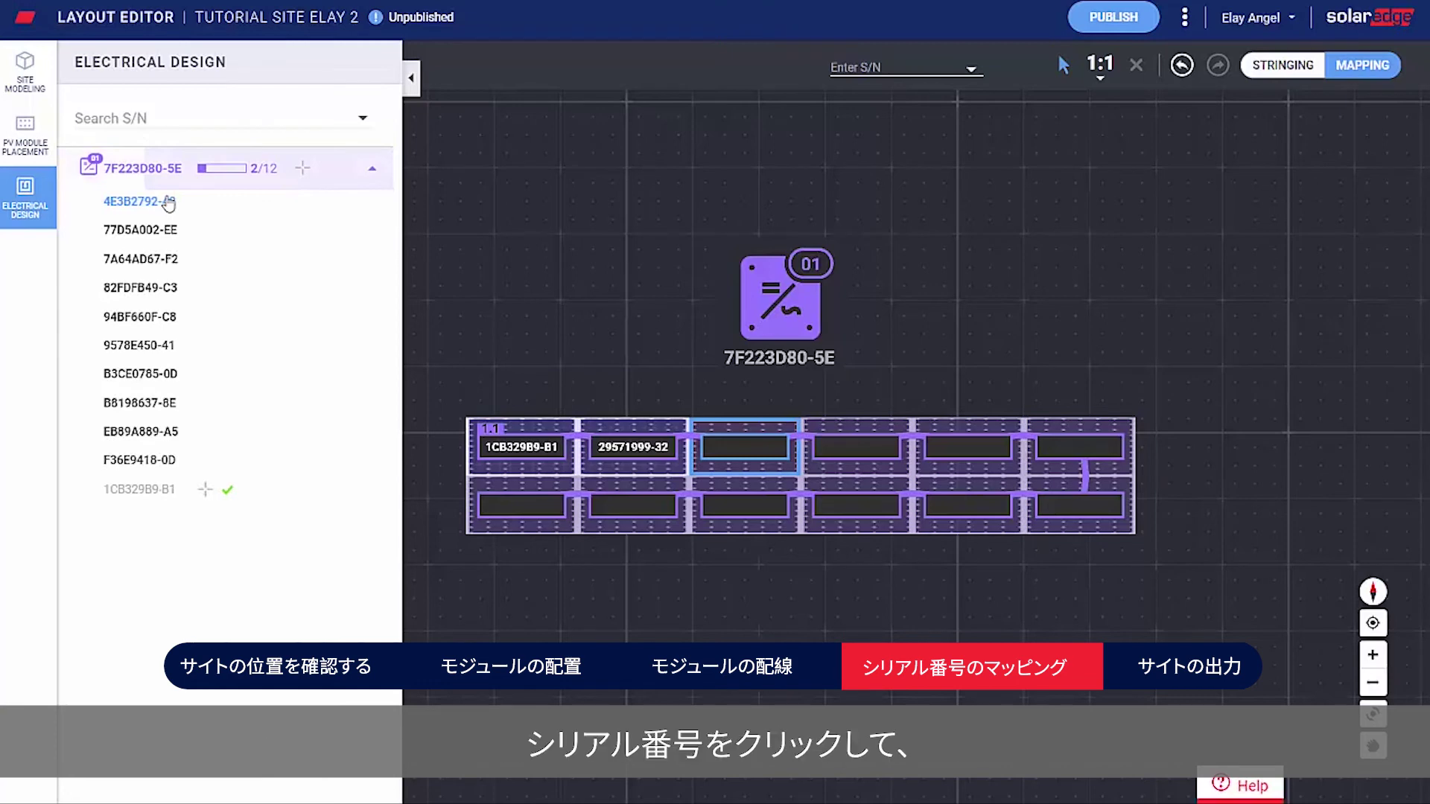
pyautogui.click(166, 202)
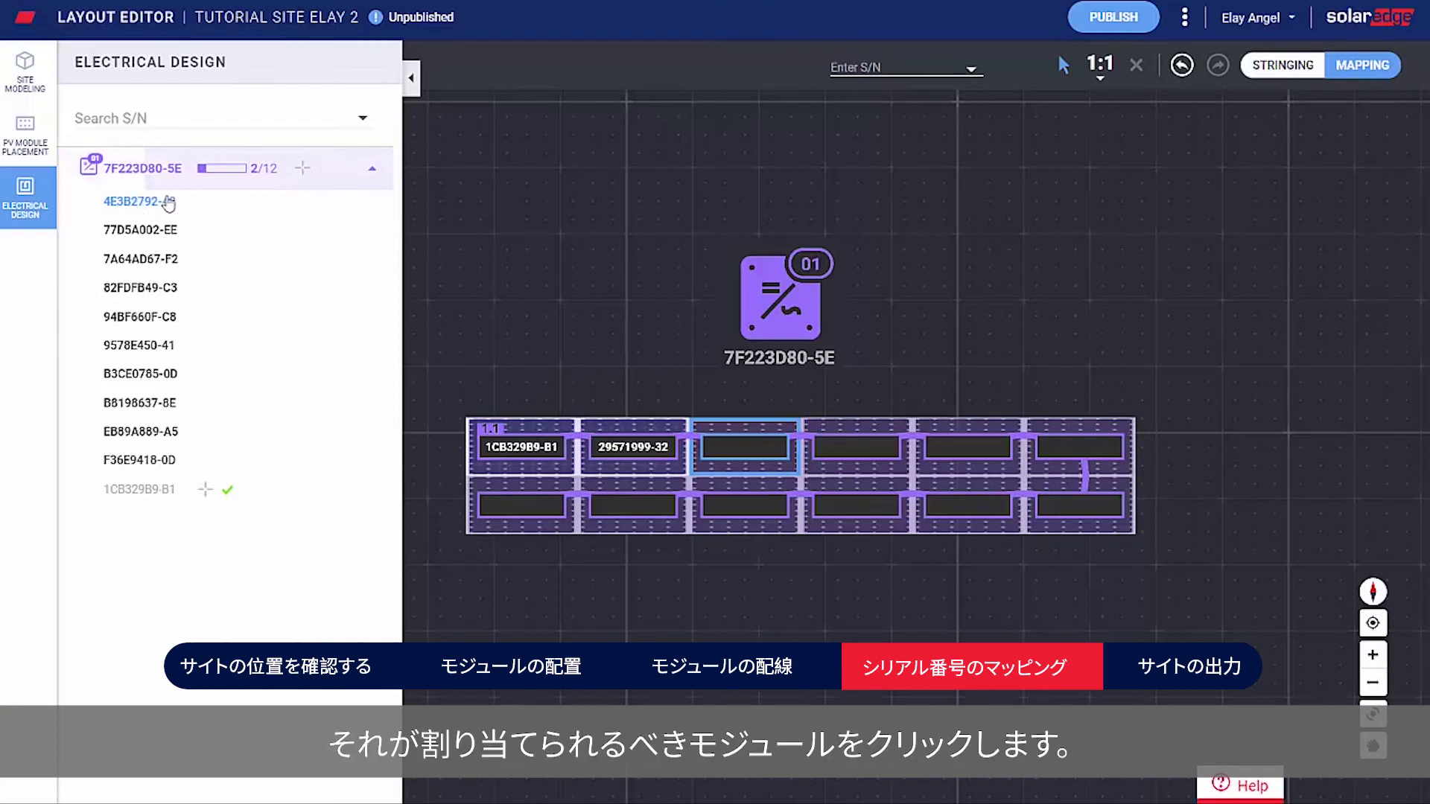
pyautogui.click(751, 460)
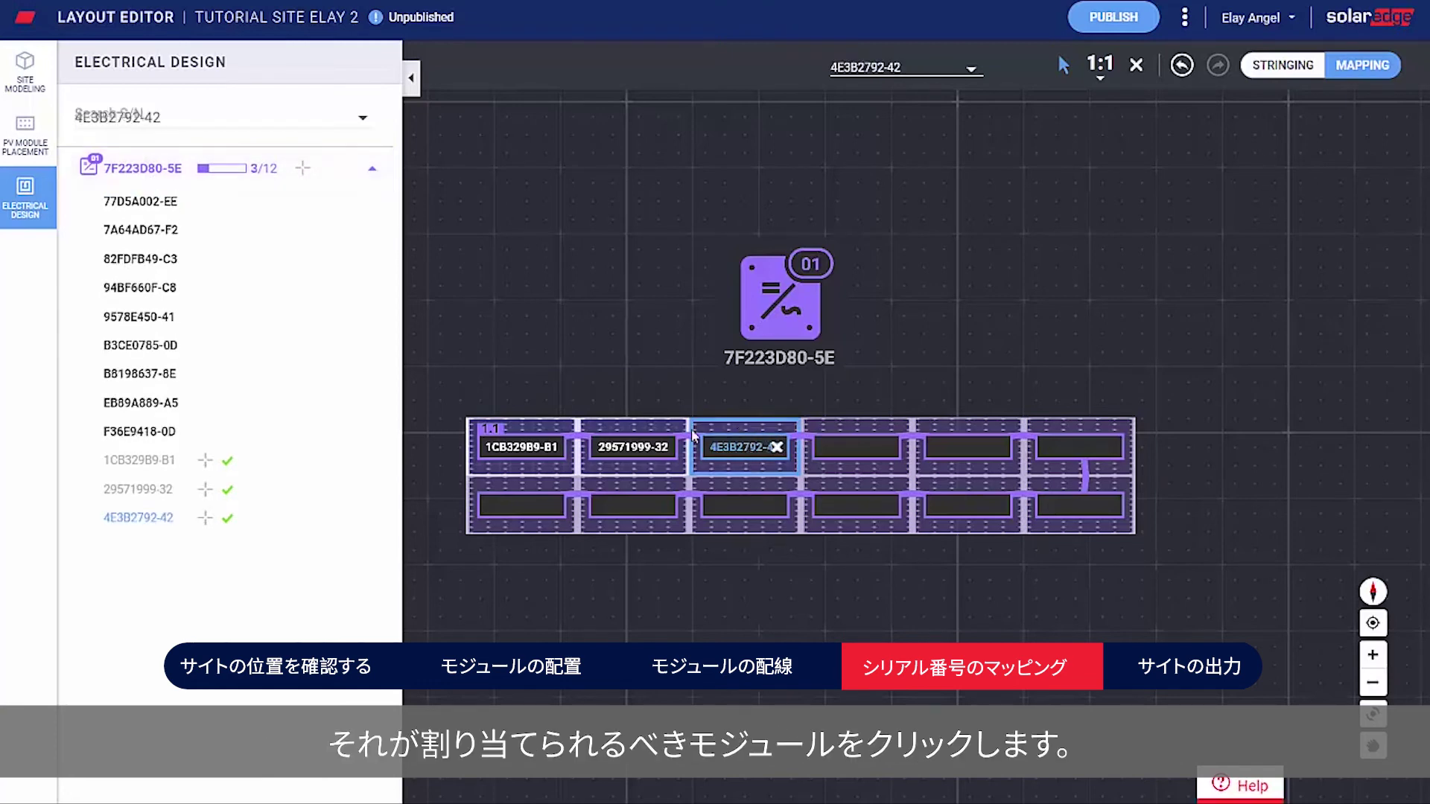
pyautogui.click(658, 360)
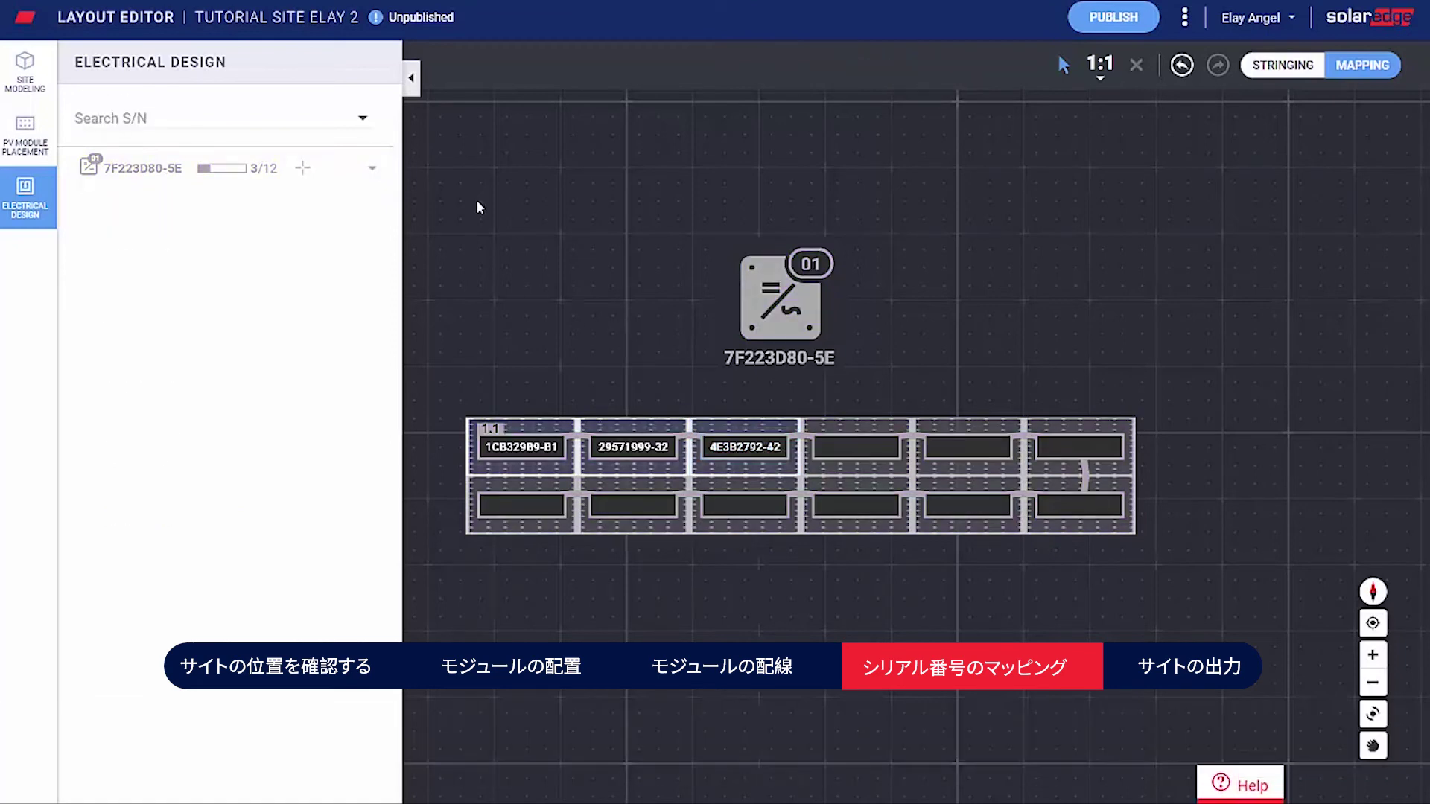
pyautogui.click(374, 172)
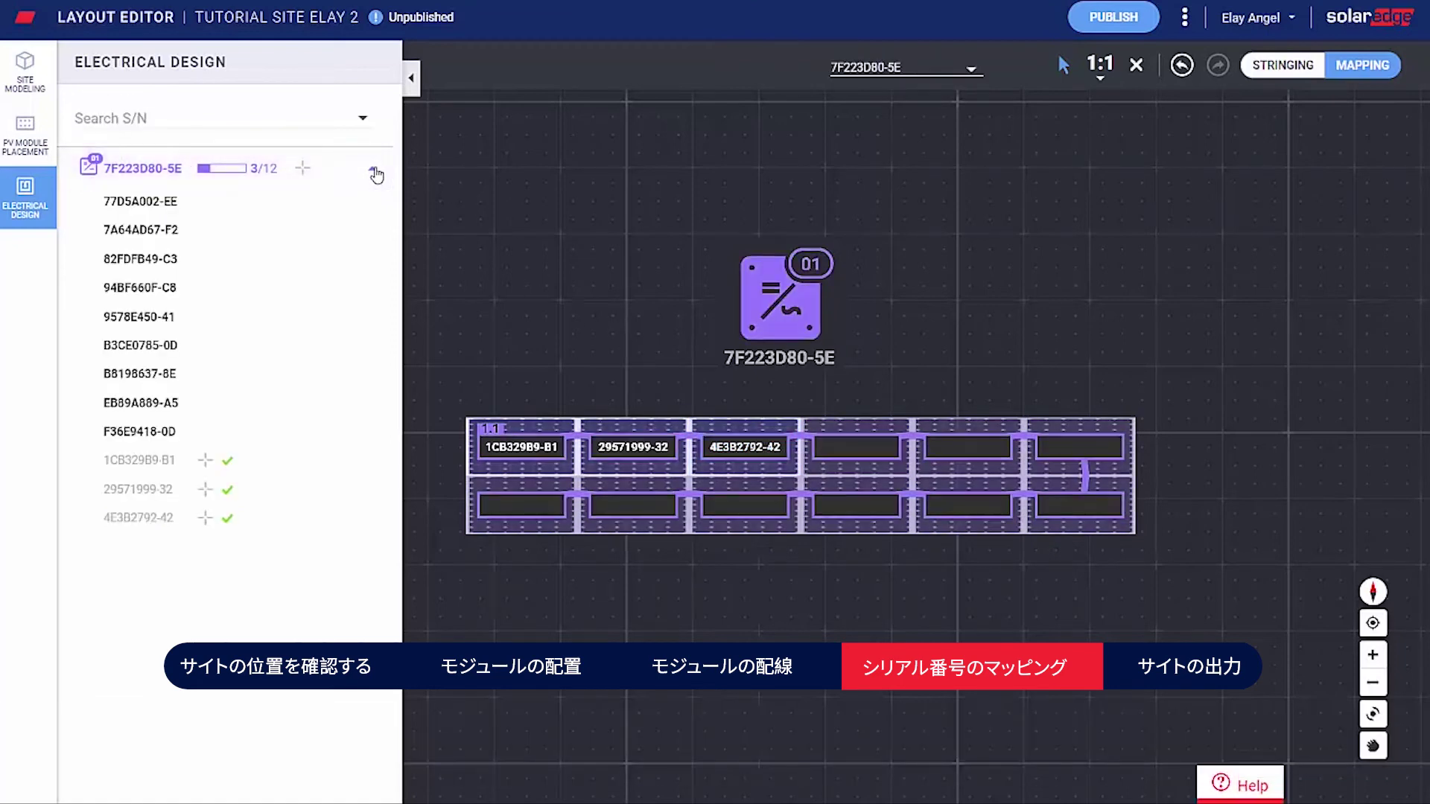
pyautogui.click(140, 201)
pyautogui.click(869, 458)
pyautogui.click(971, 449)
pyautogui.click(1080, 447)
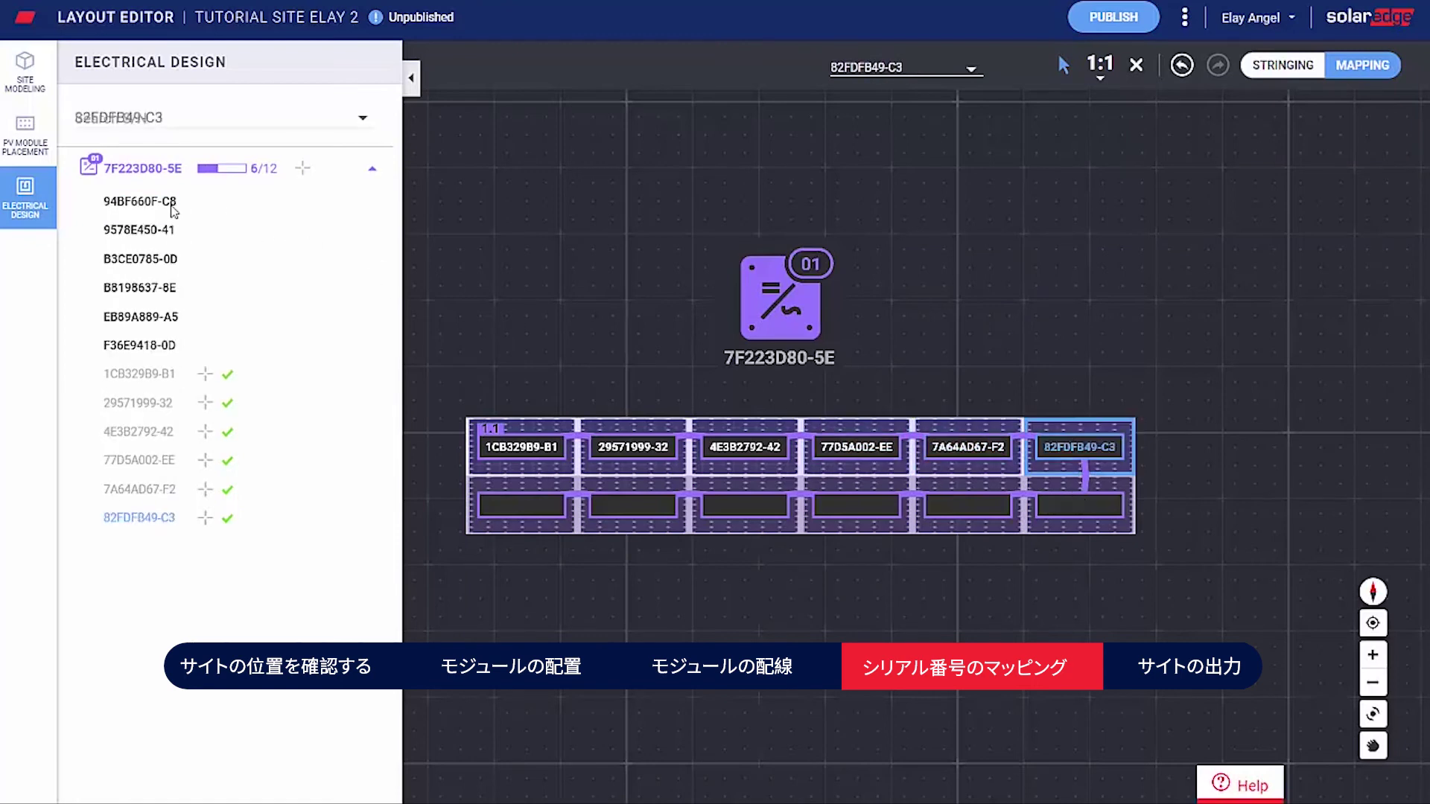
# Step: Map the six bottom-row modules, 94BF660F-C8 through F36E9418-0D, then exit mapping and publish
pyautogui.click(140, 201)
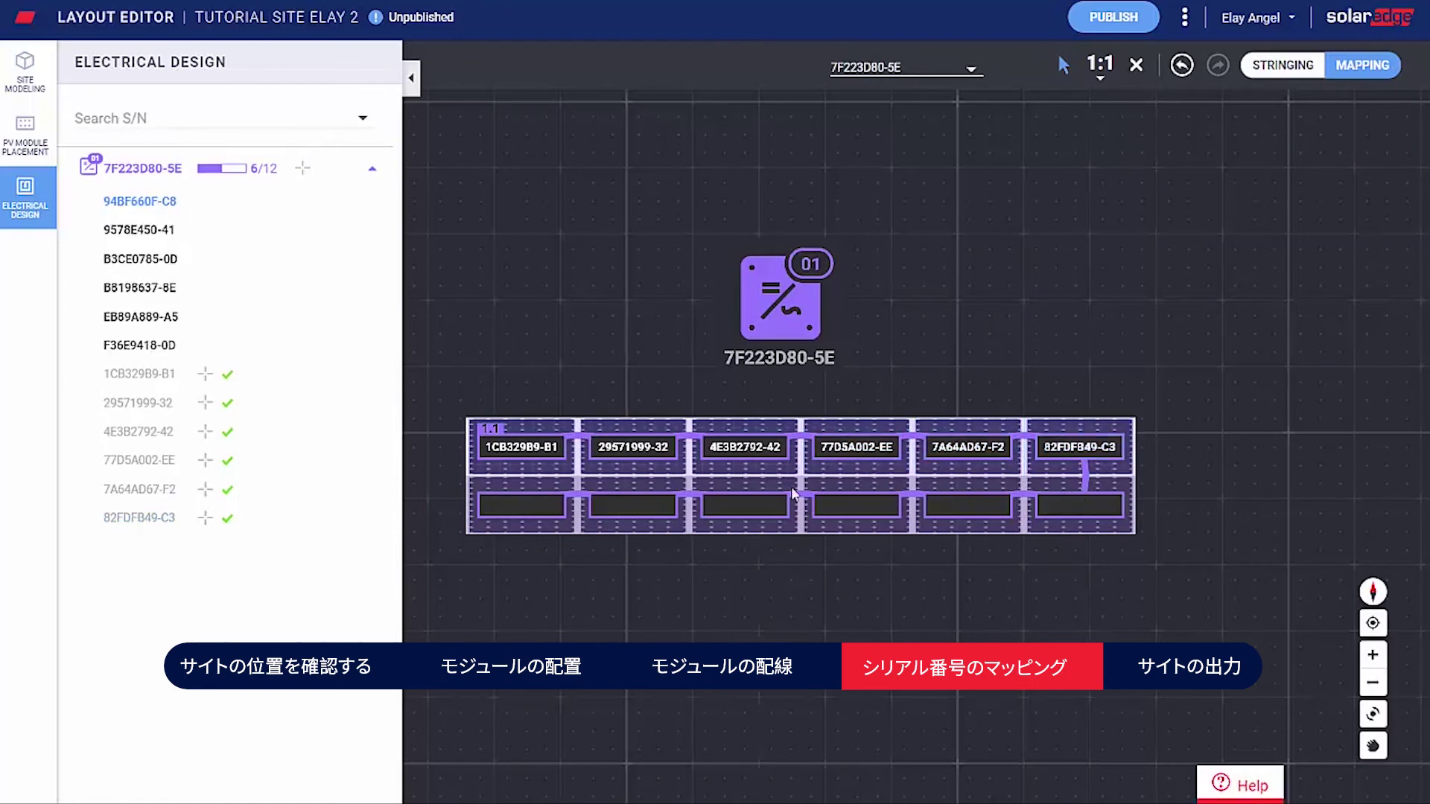
pyautogui.click(1080, 505)
pyautogui.click(969, 505)
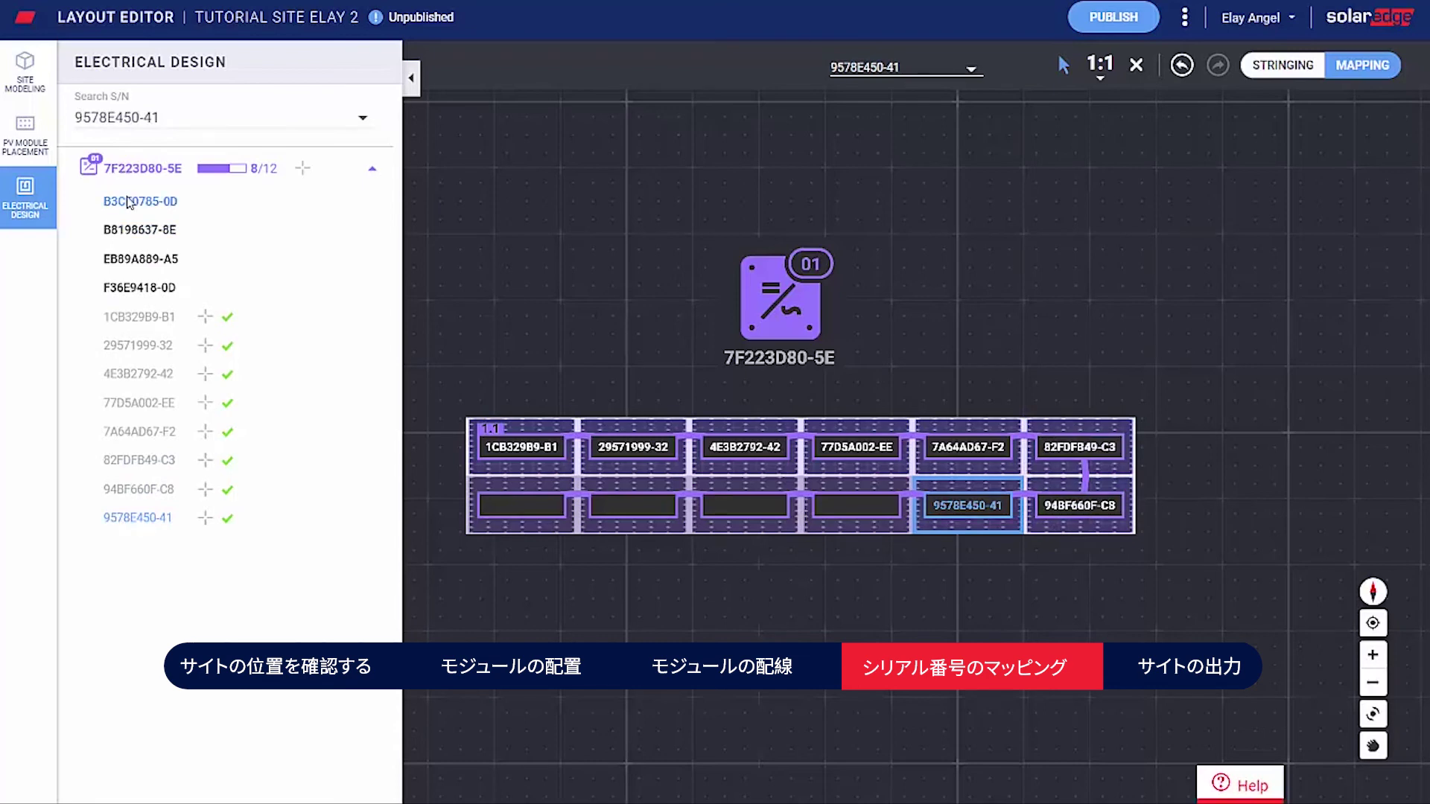
pyautogui.click(856, 506)
pyautogui.click(721, 518)
pyautogui.click(633, 507)
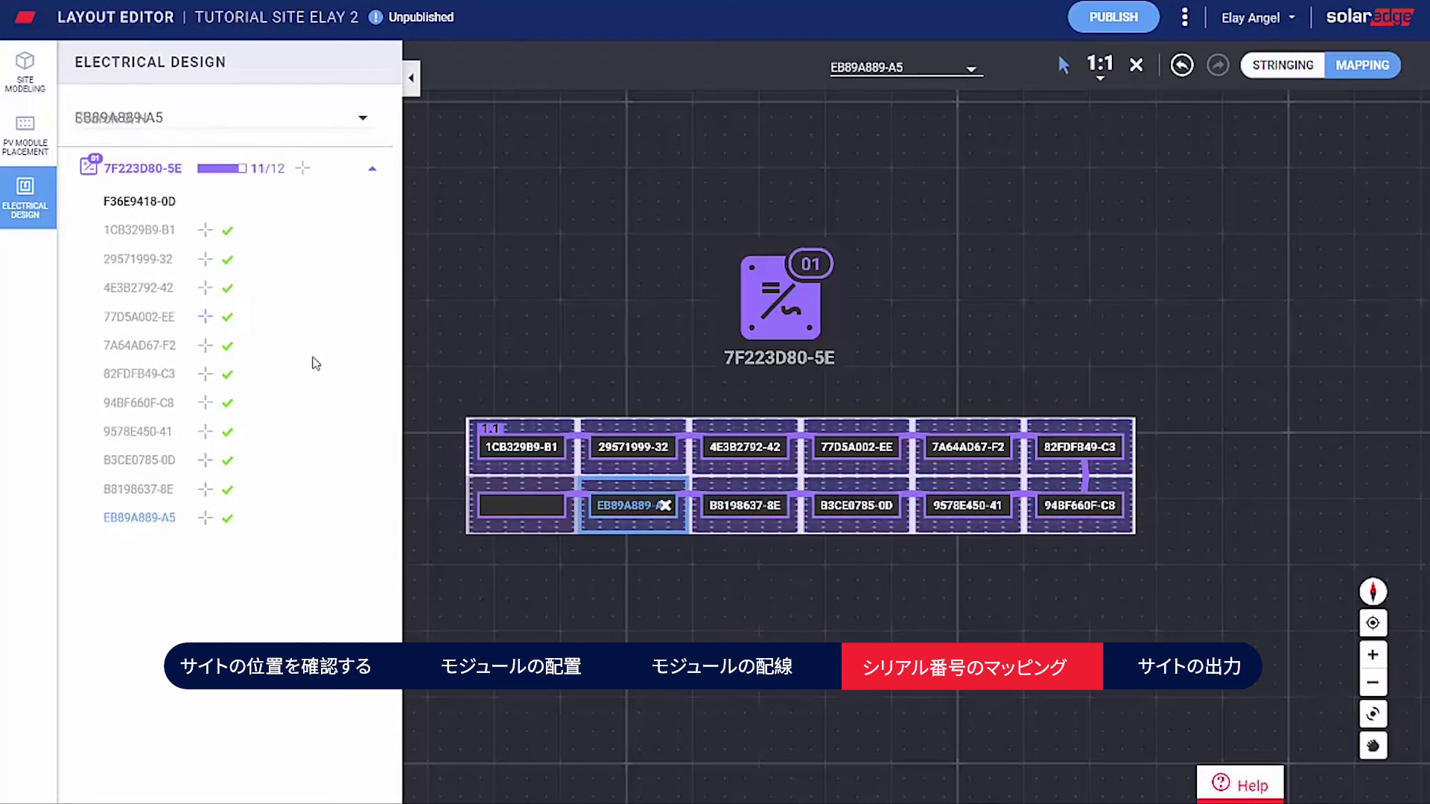
pyautogui.click(484, 514)
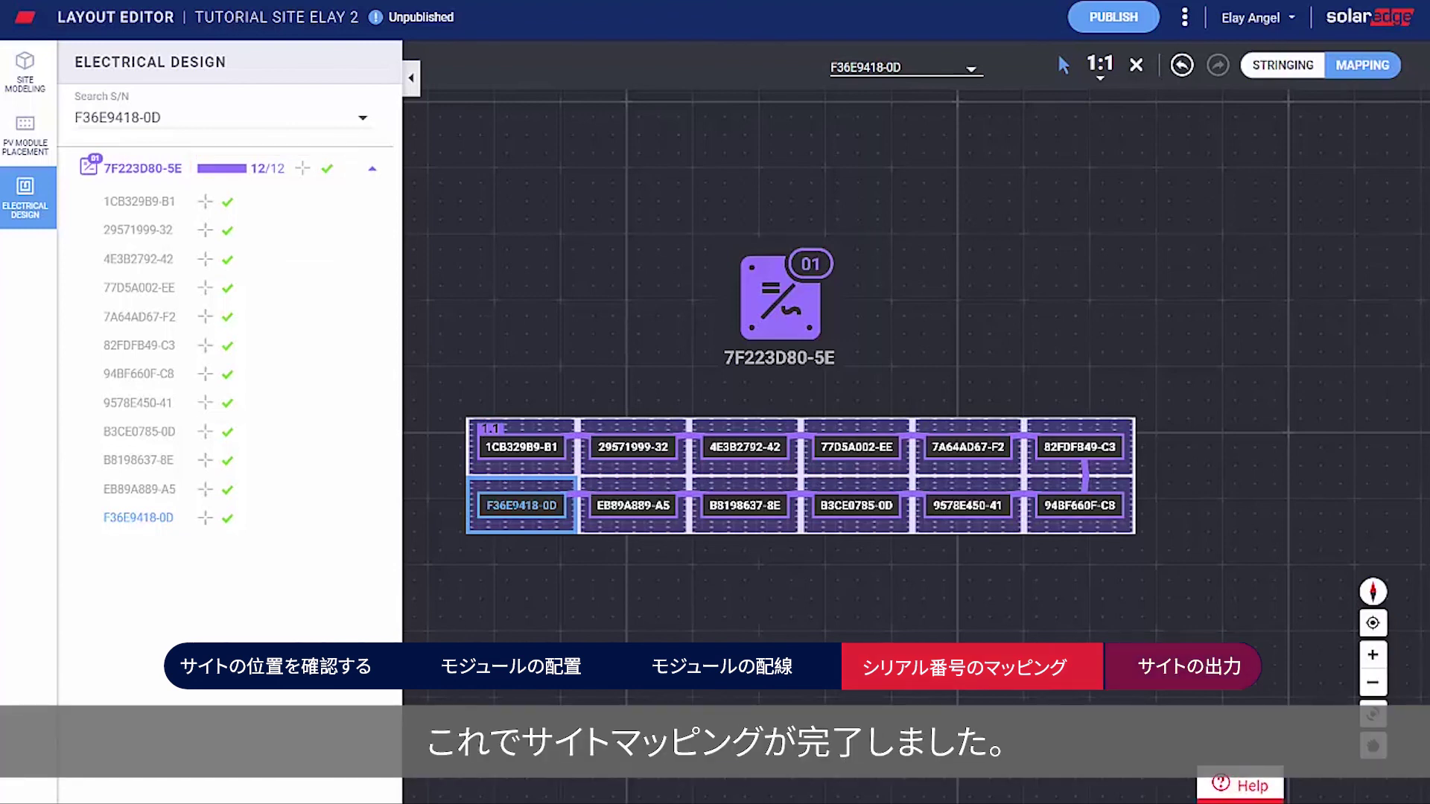
pyautogui.press('Escape')
pyautogui.click(1141, 20)
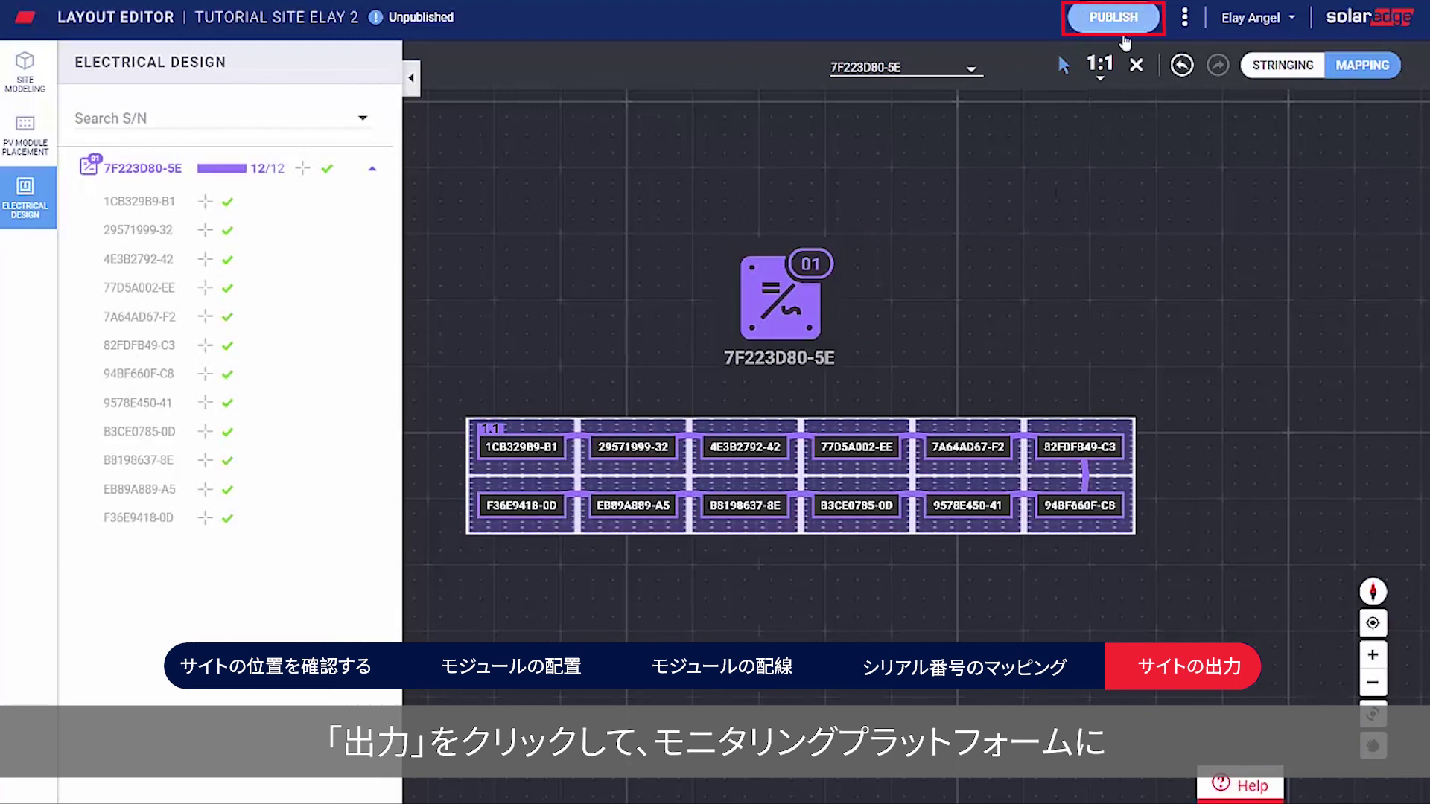